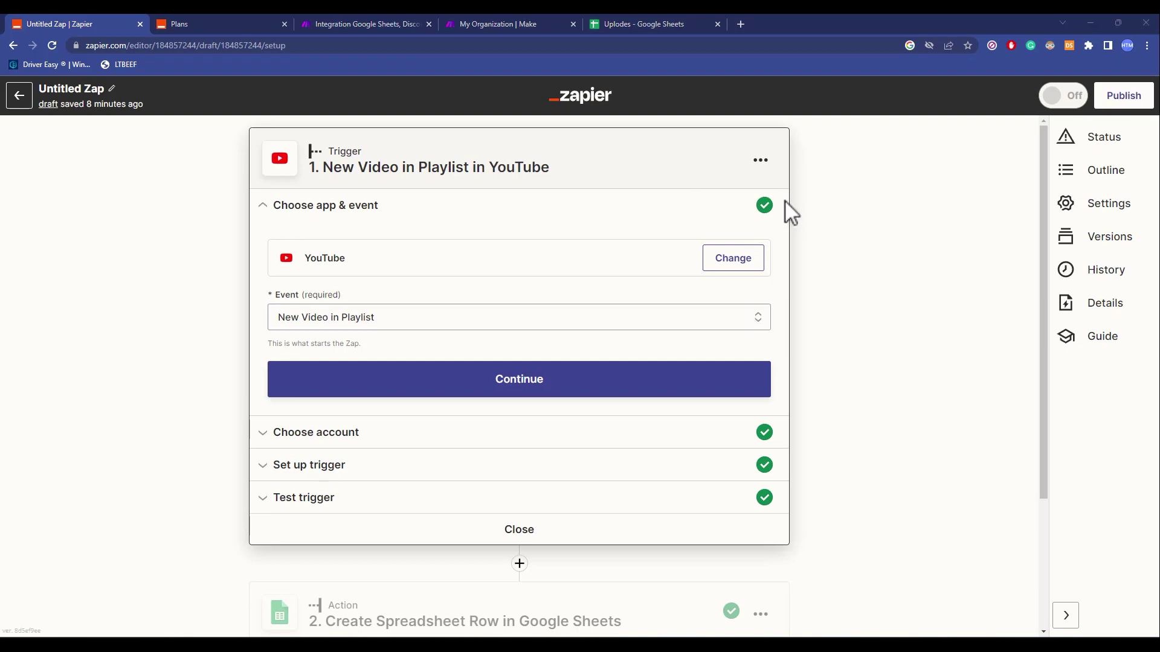
Expand the Discord message step, then reopen the YouTube New Video in Playlist trigger settings
{"action": "scroll", "coordinate": [603, 476], "scroll_direction": "down", "scroll_amount": 3}
{"action": "left_click", "coordinate": [604, 535]}
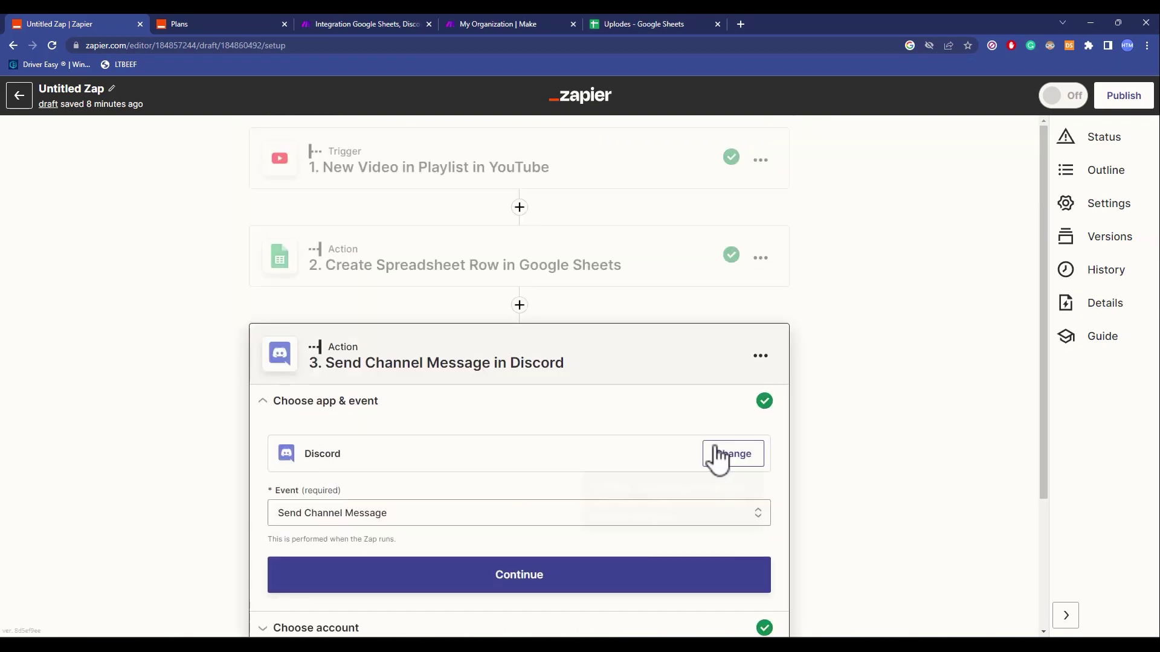
{"action": "left_click", "coordinate": [647, 181]}
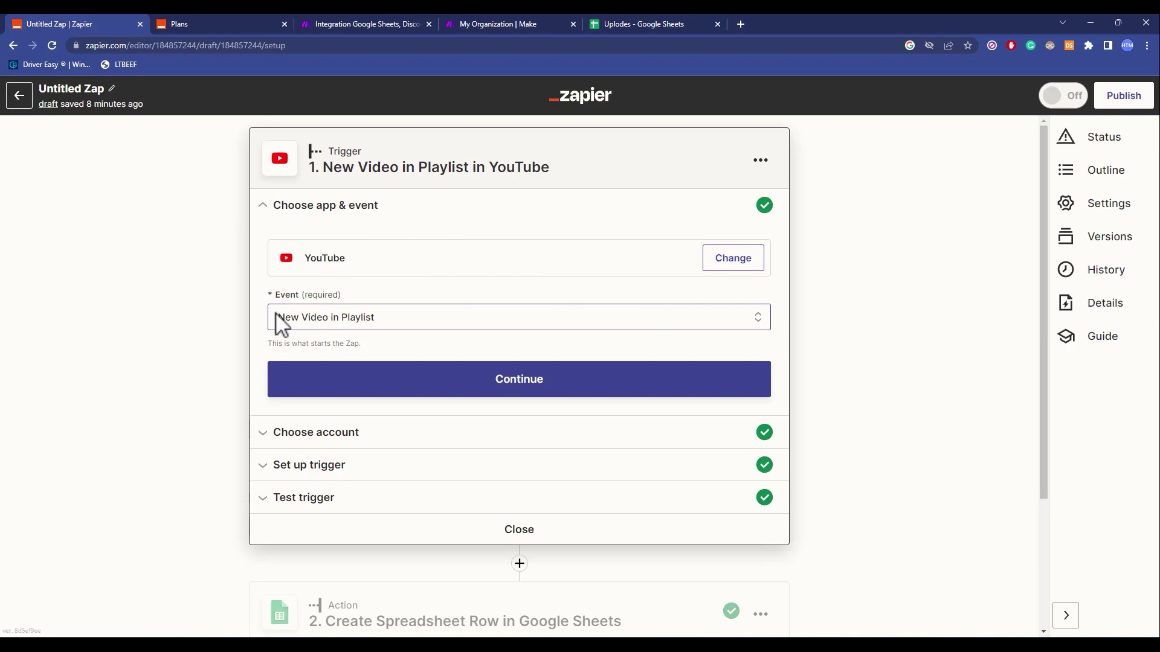
Review the YouTube trigger's account, playlist ID and test data showing the found new video
{"action": "scroll", "coordinate": [463, 310], "scroll_direction": "down", "scroll_amount": 2}
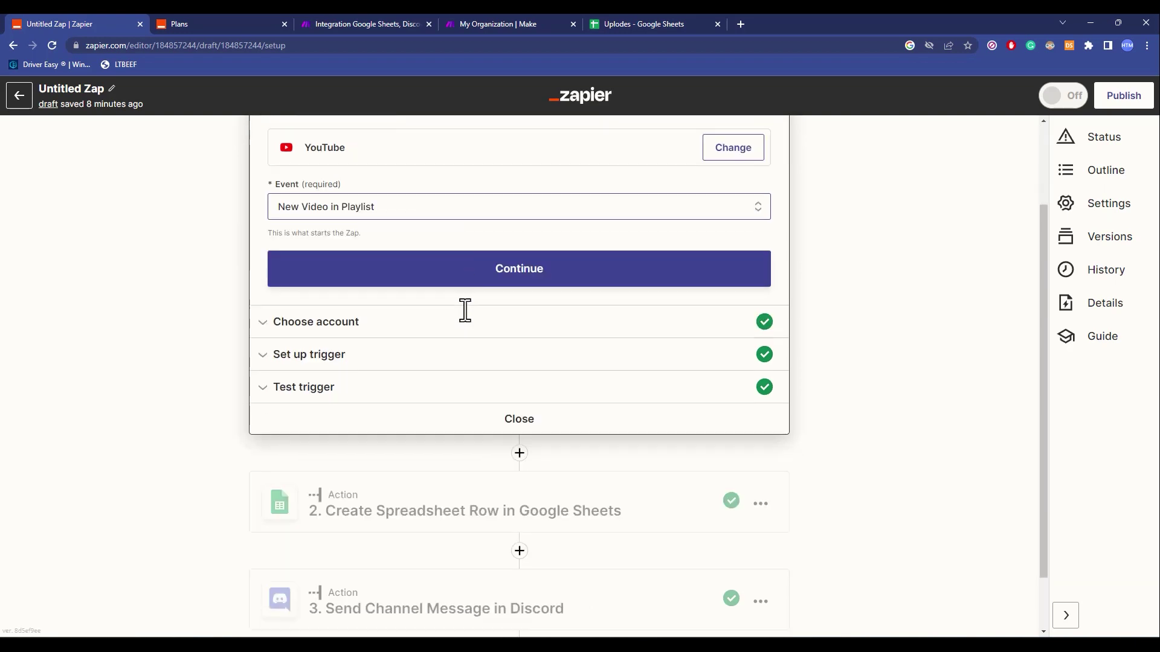
{"action": "left_click", "coordinate": [291, 325]}
{"action": "left_click", "coordinate": [328, 425]}
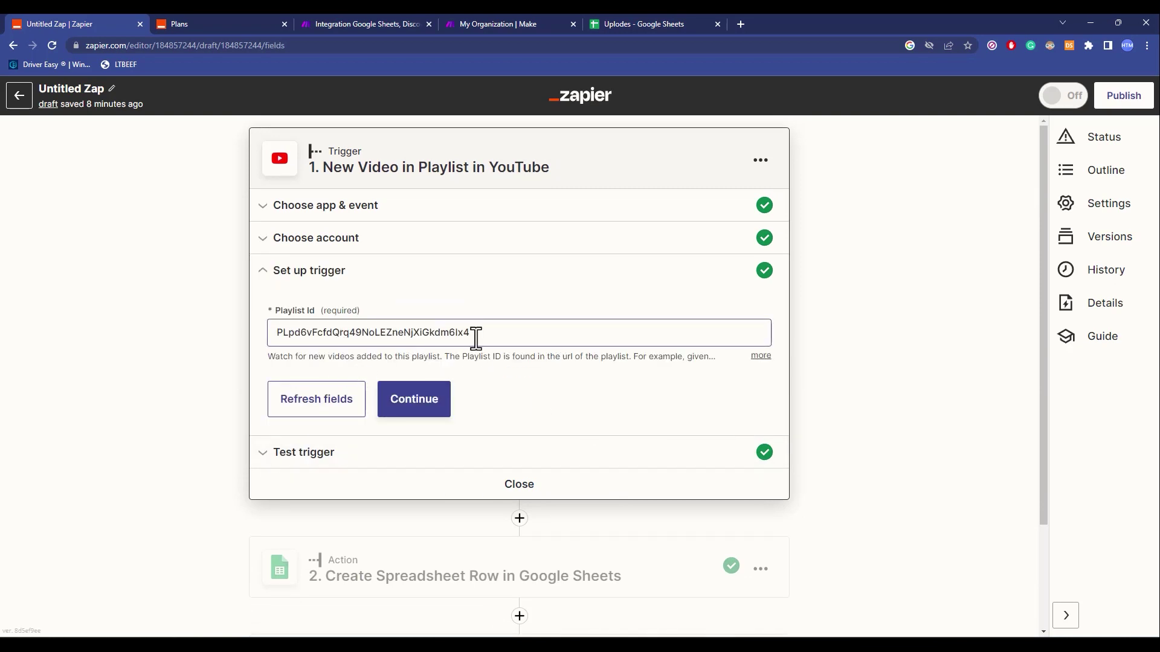
{"action": "left_click", "coordinate": [287, 457]}
{"action": "scroll", "coordinate": [453, 477], "scroll_direction": "down", "scroll_amount": 5}
{"action": "scroll", "coordinate": [140, 420], "scroll_direction": "down", "scroll_amount": 2}
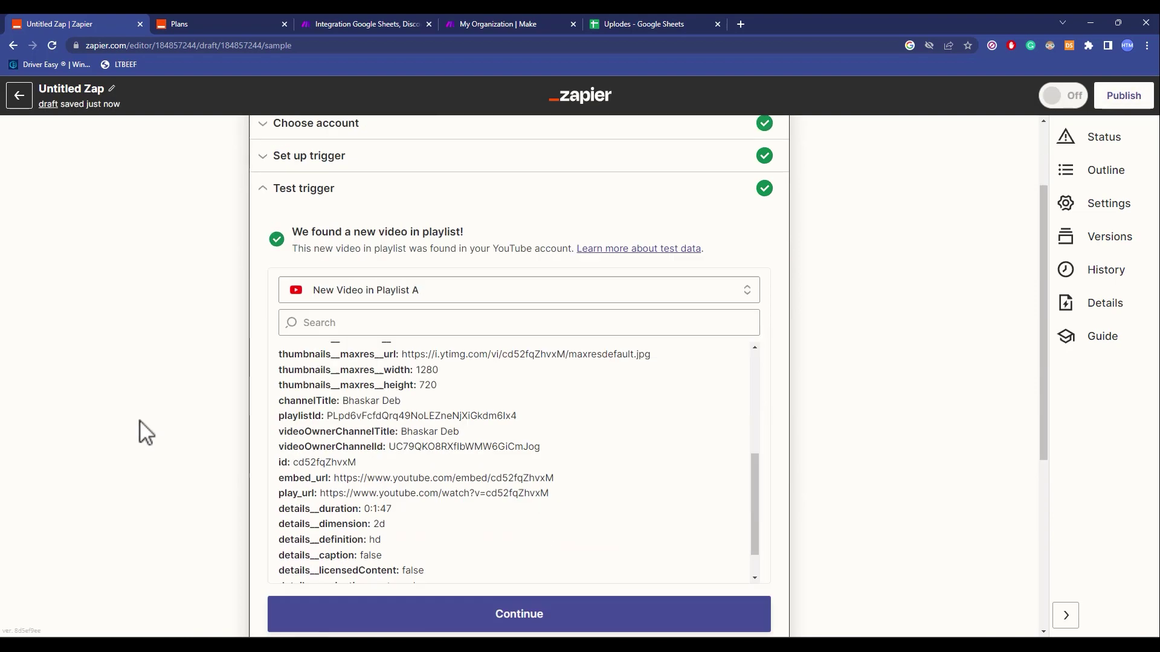
{"action": "scroll", "coordinate": [139, 420], "scroll_direction": "down", "scroll_amount": 1}
{"action": "scroll", "coordinate": [604, 447], "scroll_direction": "up", "scroll_amount": 4}
{"action": "scroll", "coordinate": [1028, 479], "scroll_direction": "down", "scroll_amount": 4}
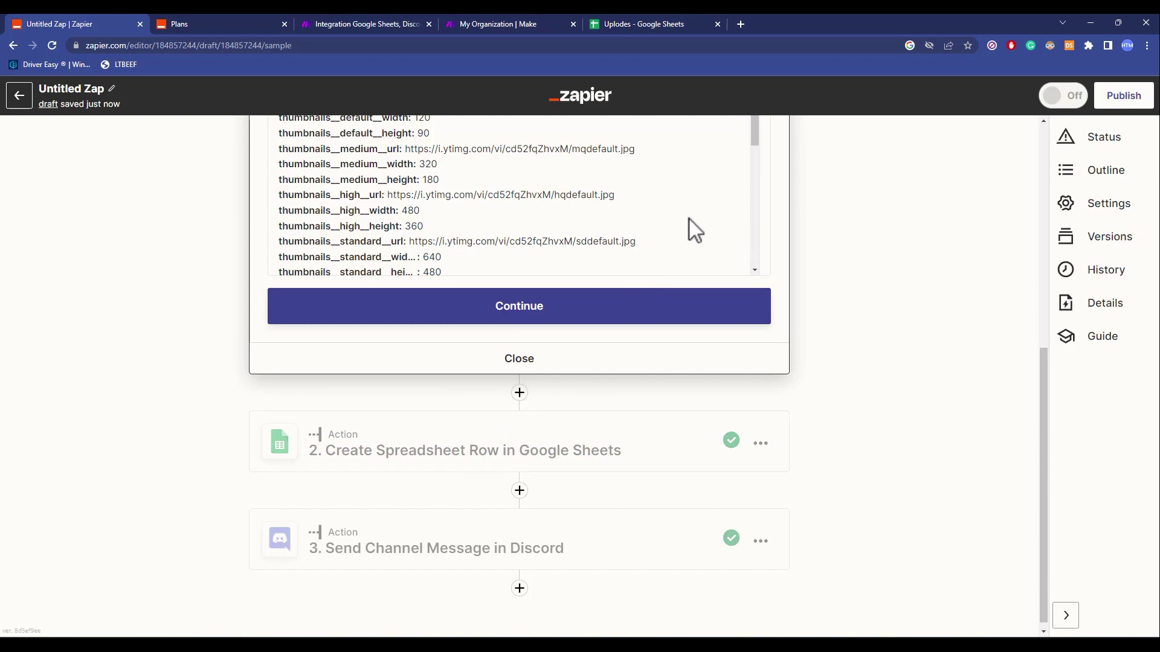
Open the Google Sheets step and look at the Uplodes sheet's existing row
{"action": "left_click", "coordinate": [586, 452]}
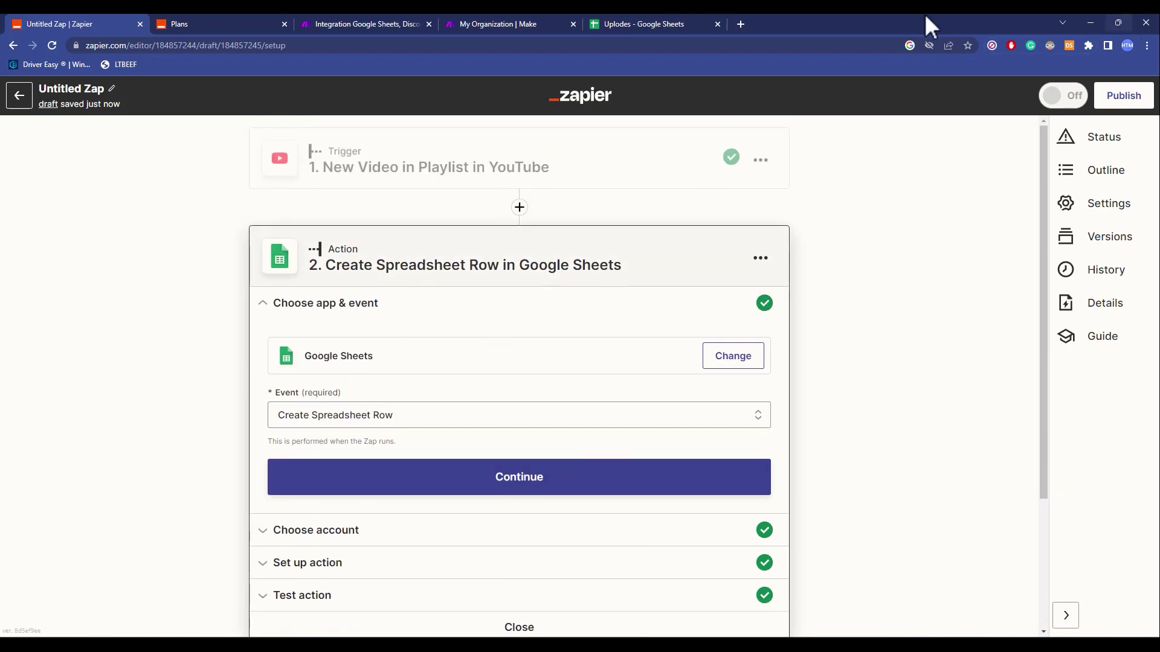
{"action": "left_click", "coordinate": [676, 25]}
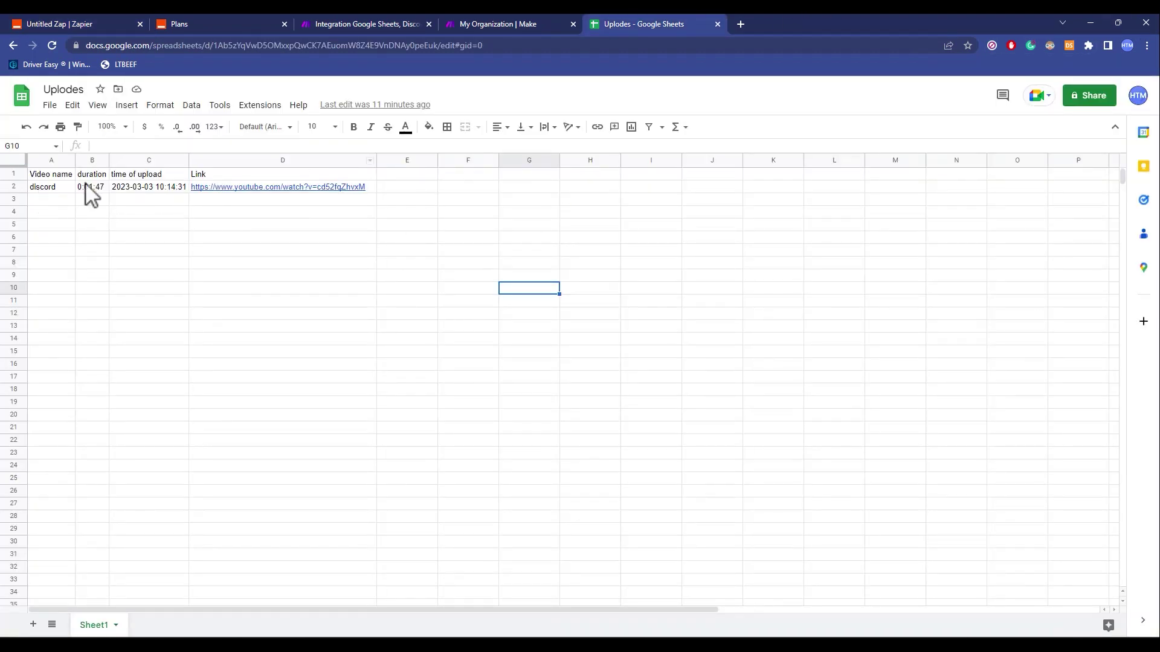
{"action": "left_click", "coordinate": [51, 22]}
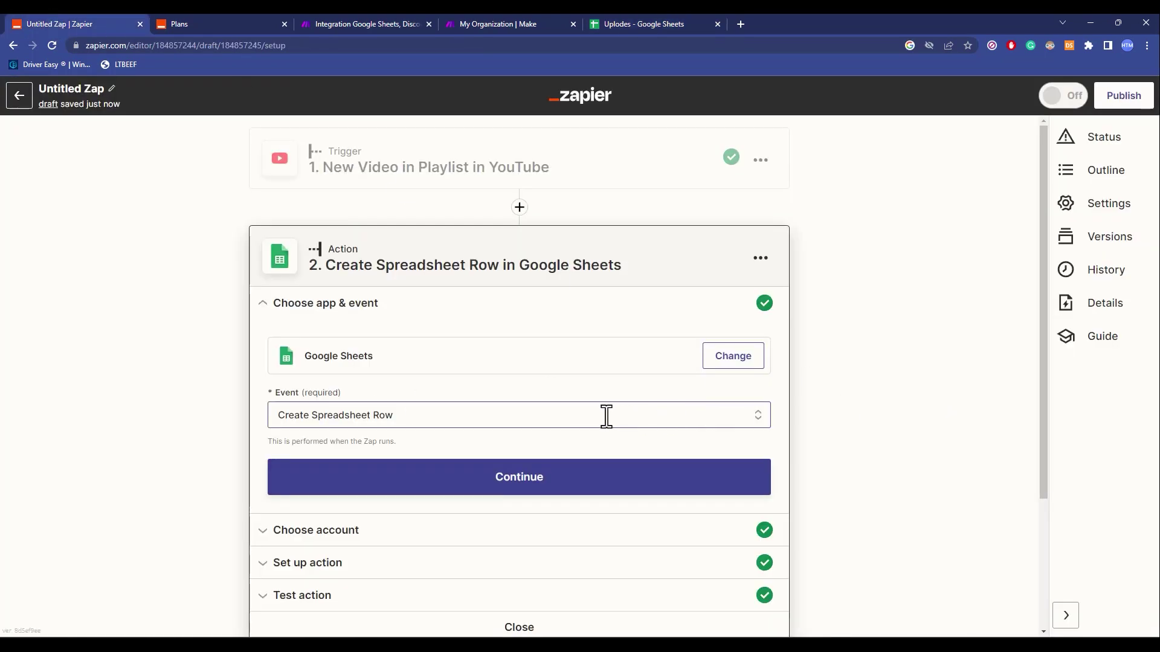
Compare the step's title, duration, upload time and link mappings against the Uplodes columns
{"action": "scroll", "coordinate": [606, 415], "scroll_direction": "down", "scroll_amount": 2}
{"action": "left_click", "coordinate": [331, 417]}
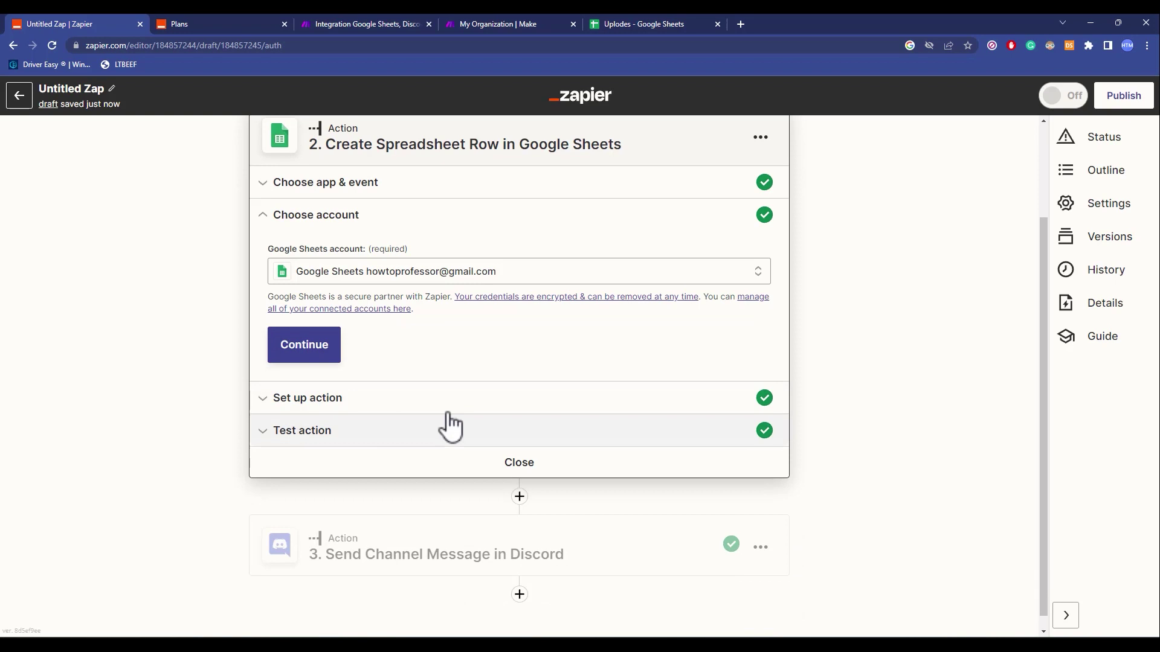
{"action": "left_click", "coordinate": [351, 400]}
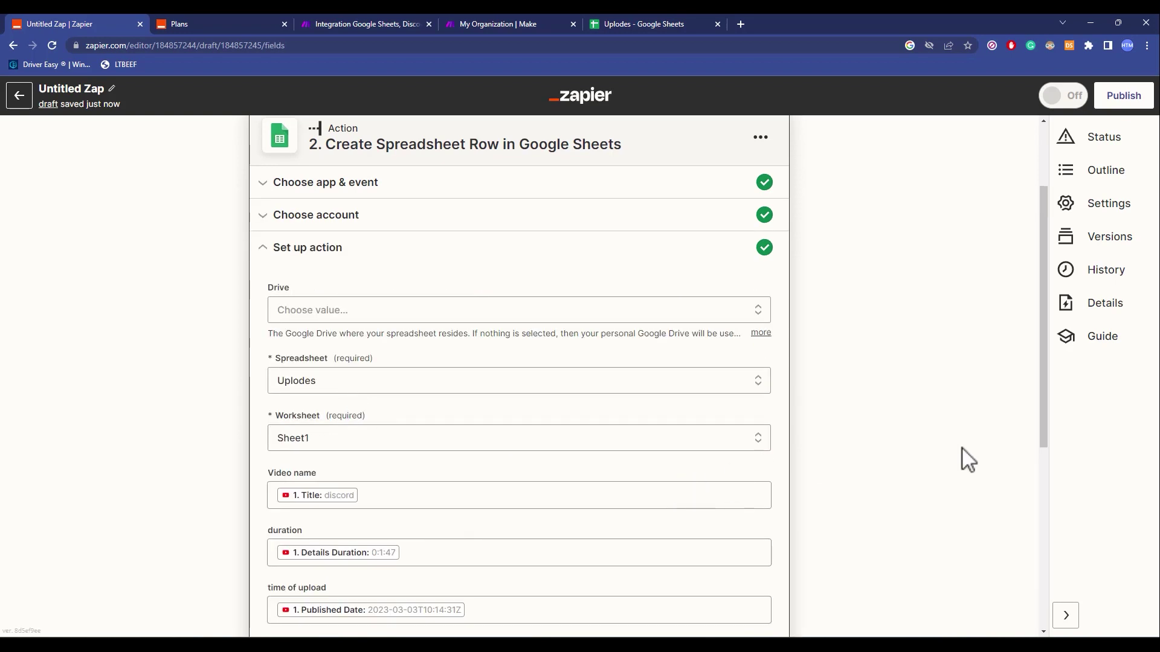
{"action": "scroll", "coordinate": [963, 458], "scroll_direction": "down", "scroll_amount": 2}
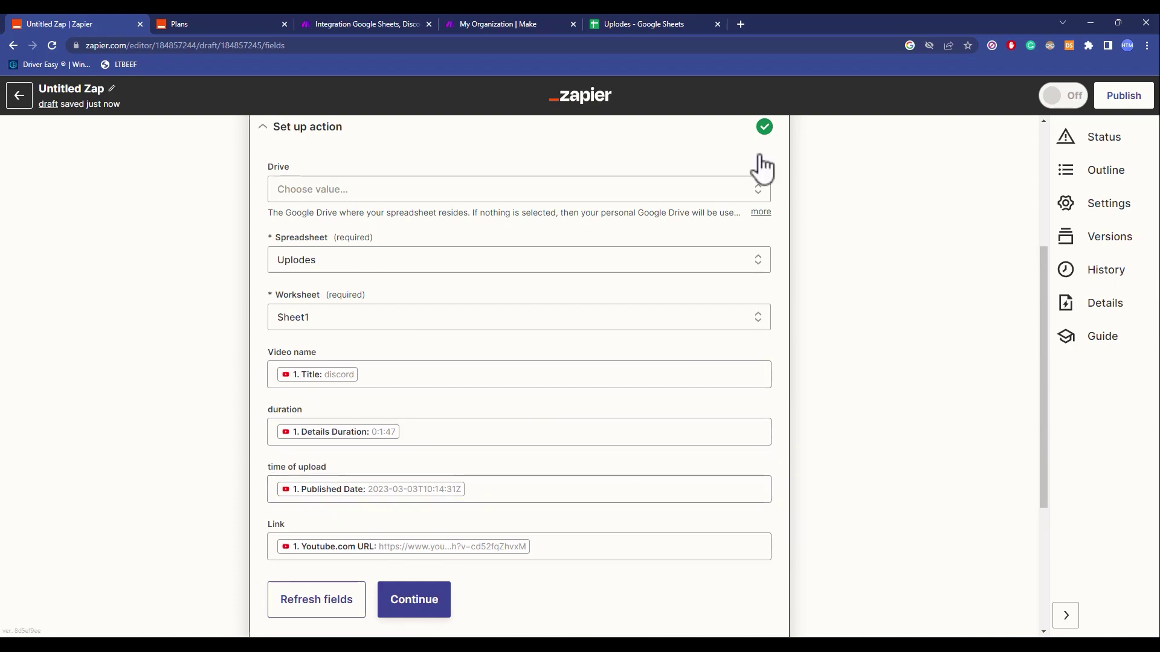
{"action": "left_click", "coordinate": [643, 24]}
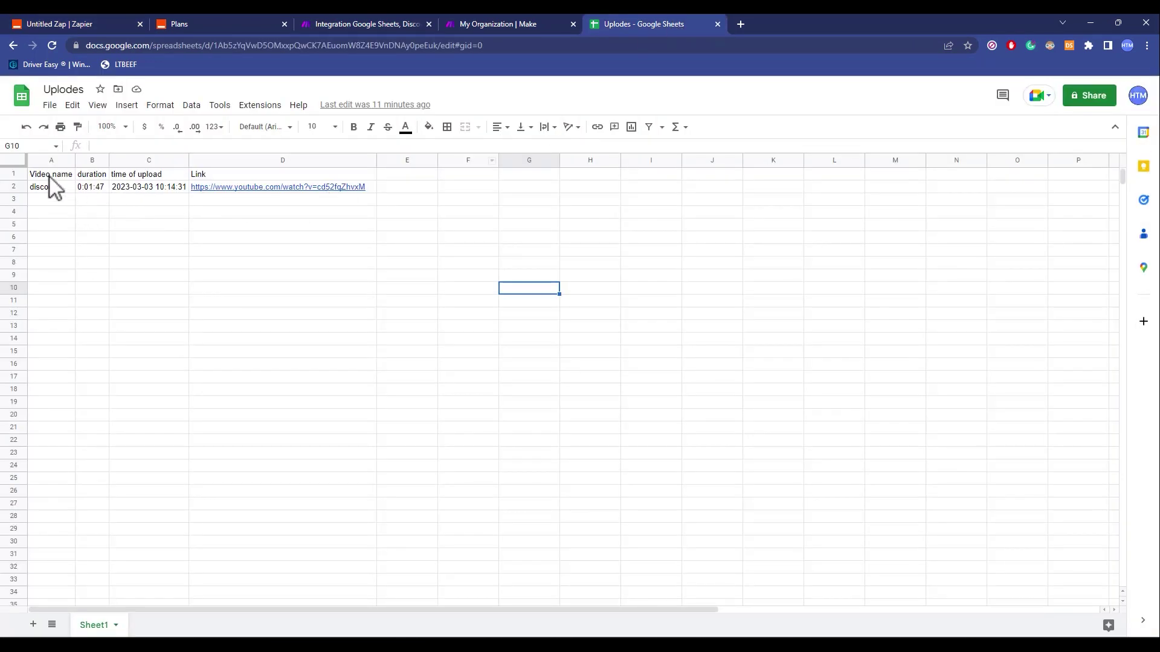
Retest the Google Sheets action and confirm a duplicate discord row appears as row 3
{"action": "left_click", "coordinate": [91, 23]}
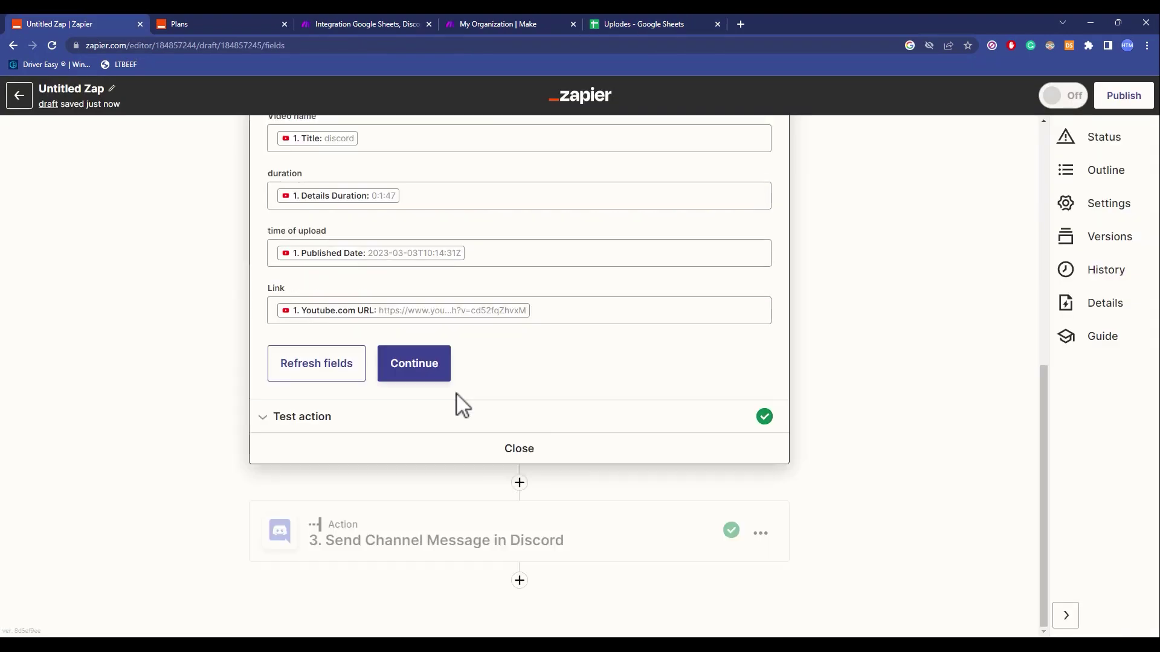
{"action": "left_click", "coordinate": [276, 419]}
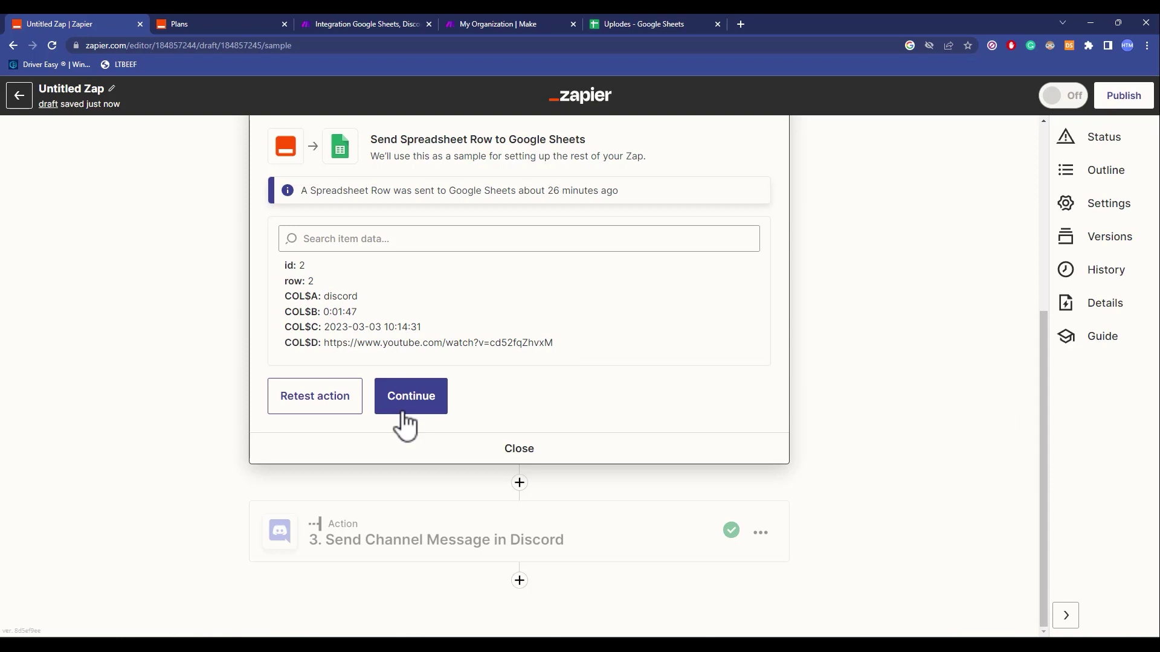
{"action": "scroll", "coordinate": [559, 176], "scroll_direction": "up", "scroll_amount": 2}
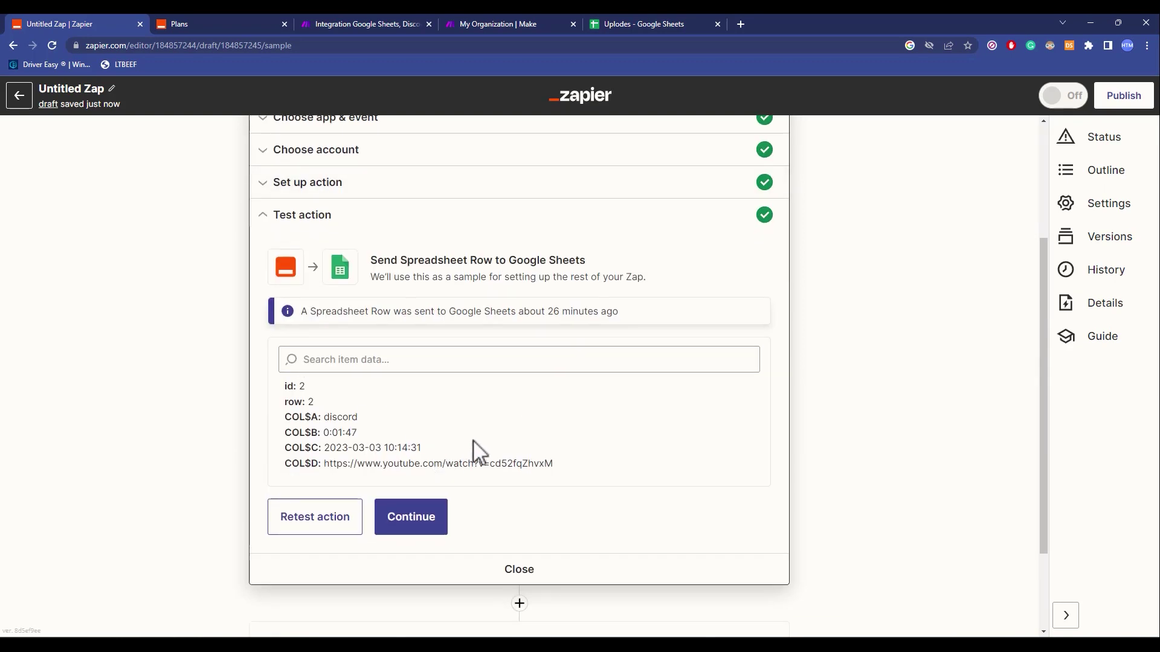
{"action": "left_click", "coordinate": [315, 518]}
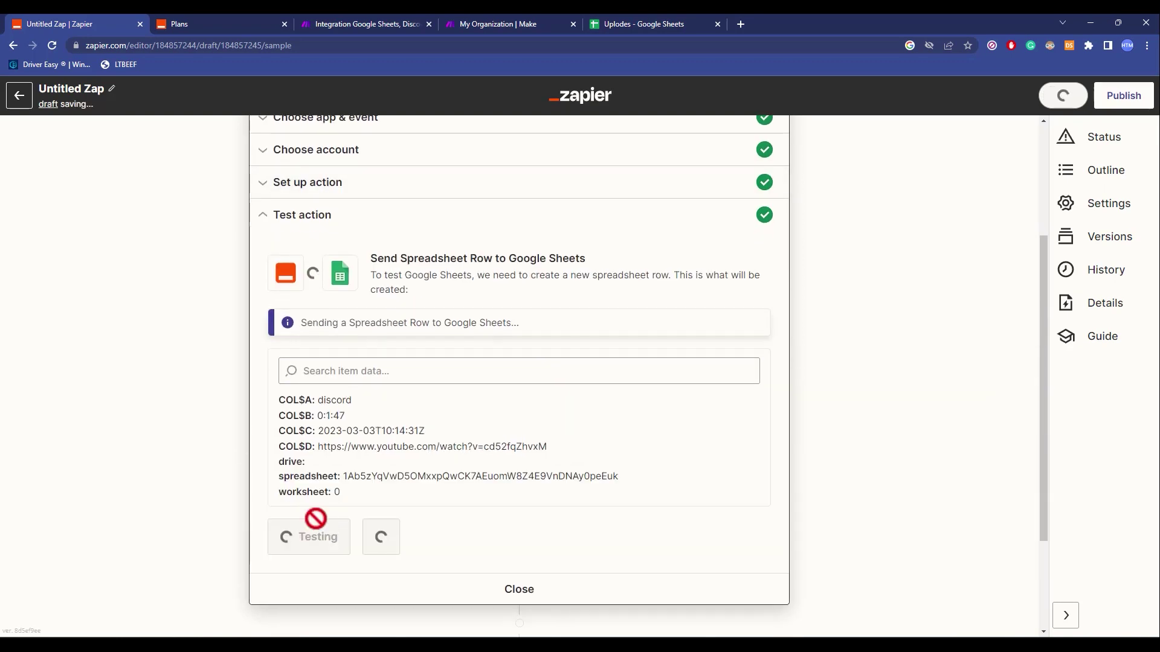
{"action": "left_click", "coordinate": [634, 16]}
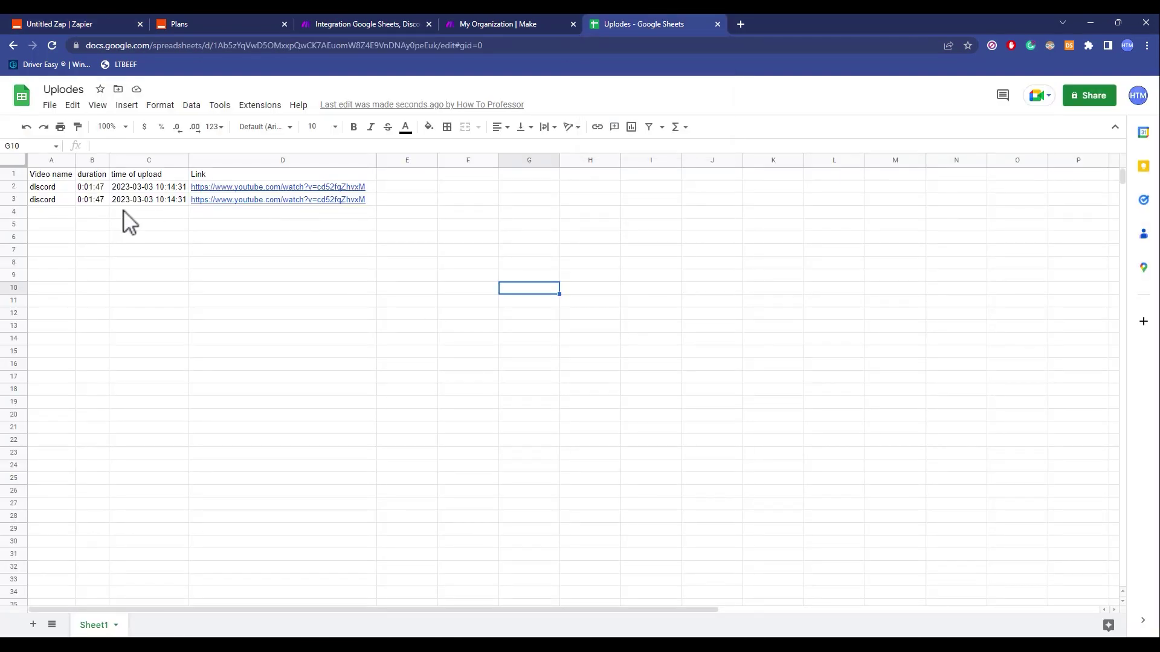
{"action": "left_click", "coordinate": [31, 19]}
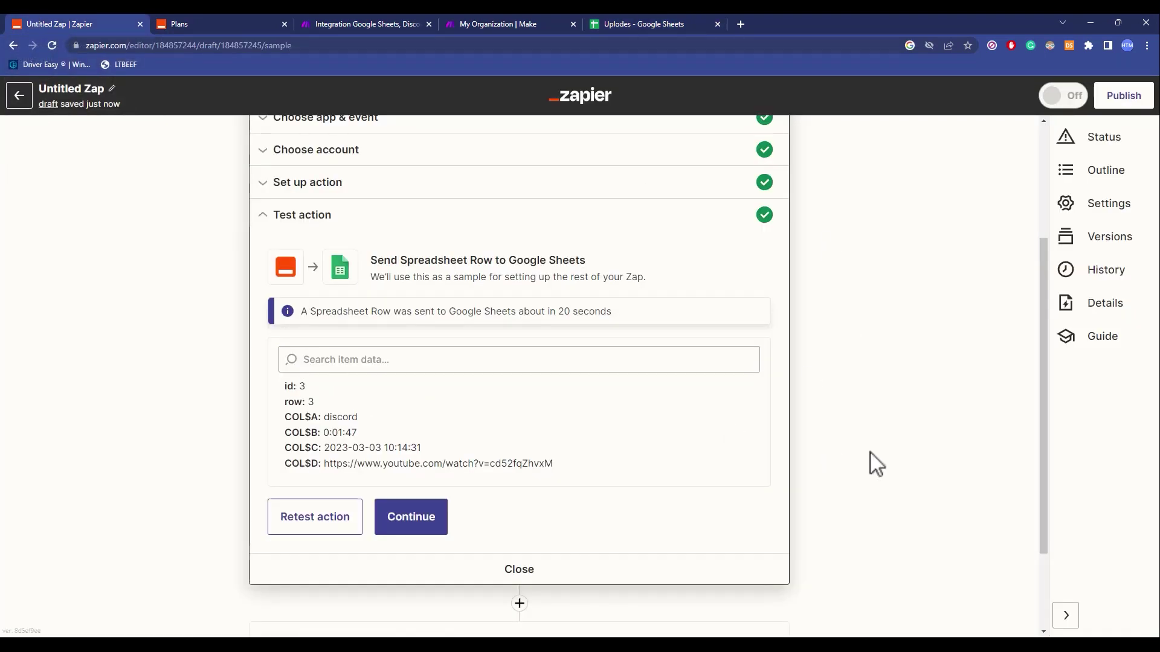
{"action": "scroll", "coordinate": [870, 452], "scroll_direction": "down", "scroll_amount": 2}
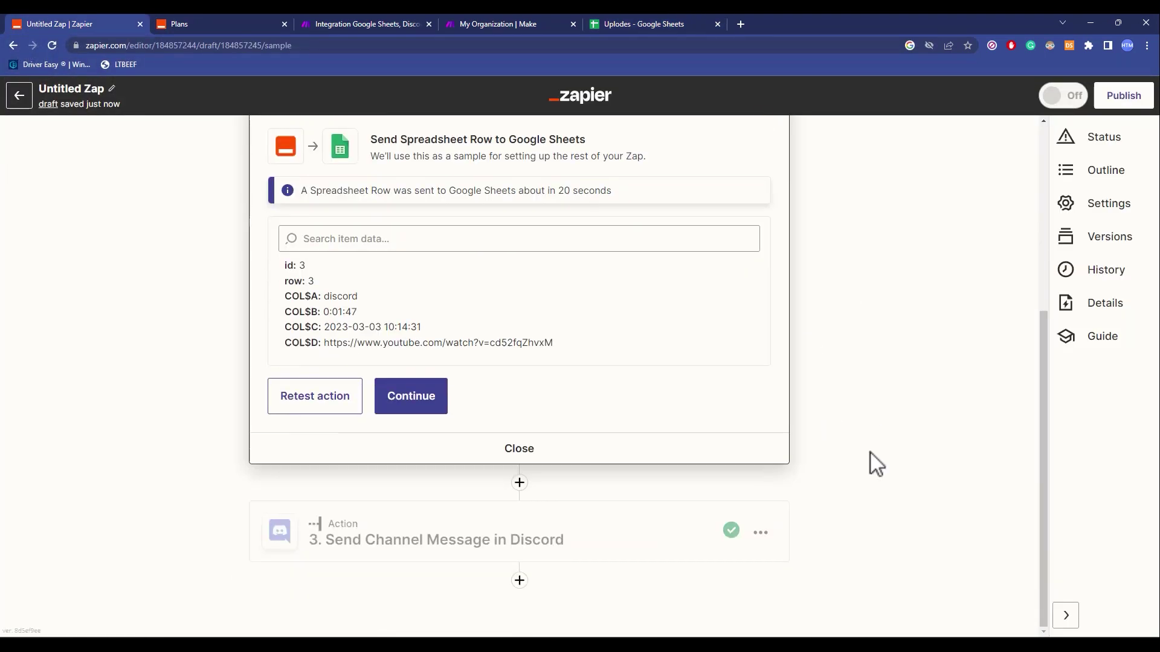
Review the Discord step's server account, channel and message settings, and its test result
{"action": "left_click", "coordinate": [532, 526]}
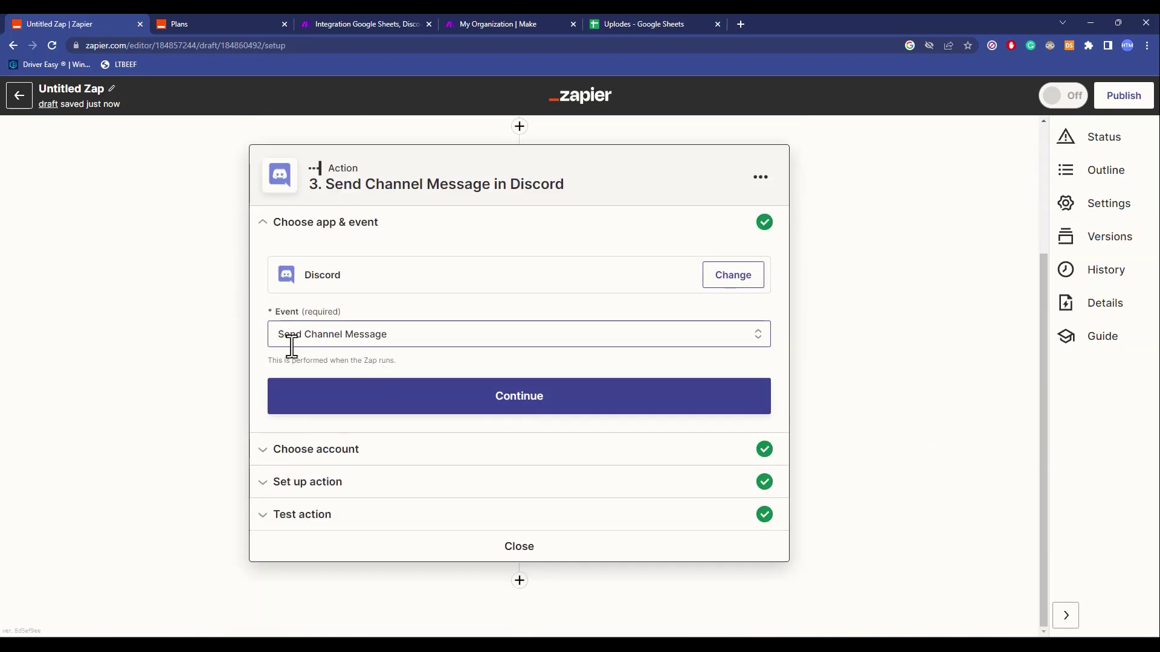
{"action": "left_click", "coordinate": [339, 450]}
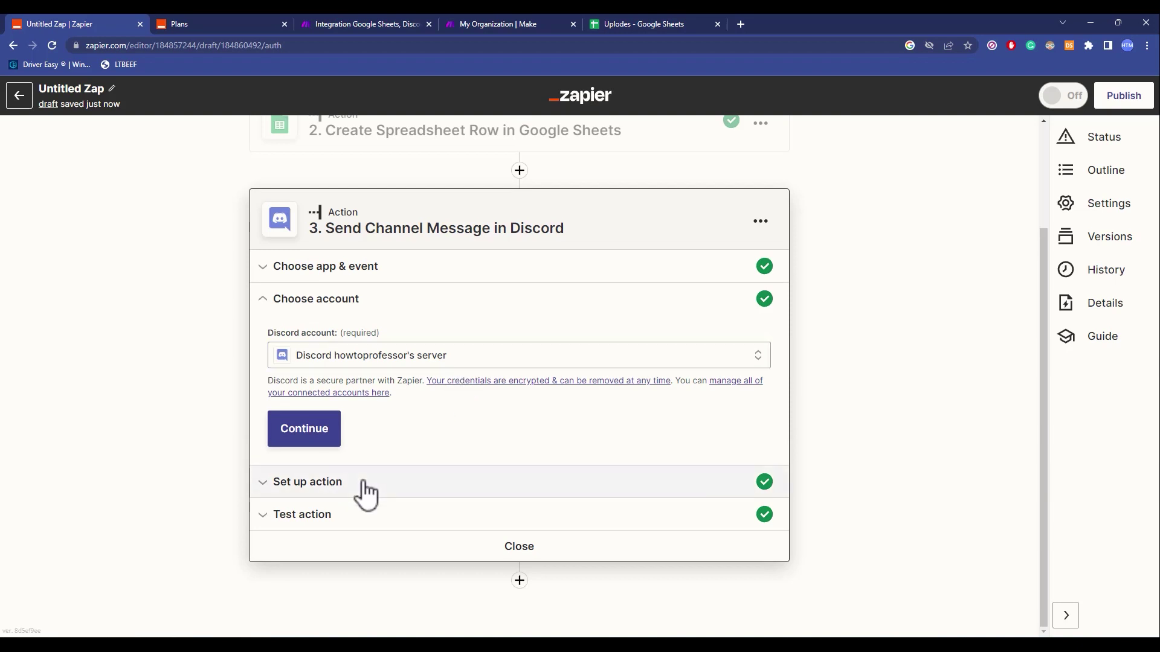
{"action": "left_click", "coordinate": [365, 483]}
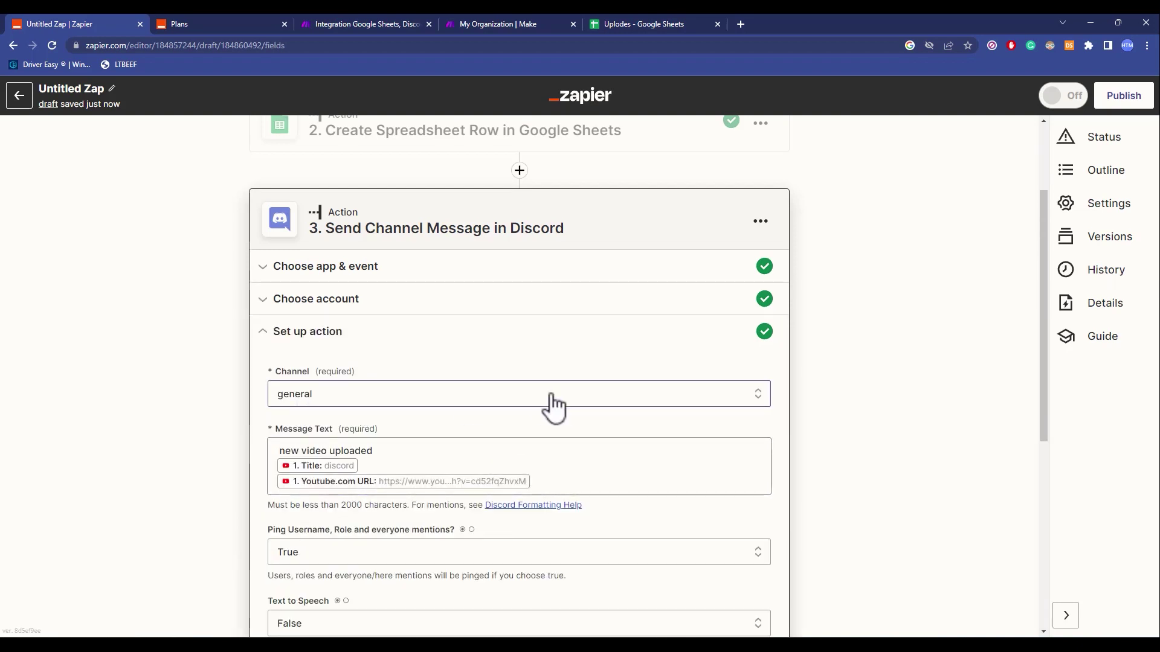
{"action": "scroll", "coordinate": [555, 408], "scroll_direction": "down", "scroll_amount": 2}
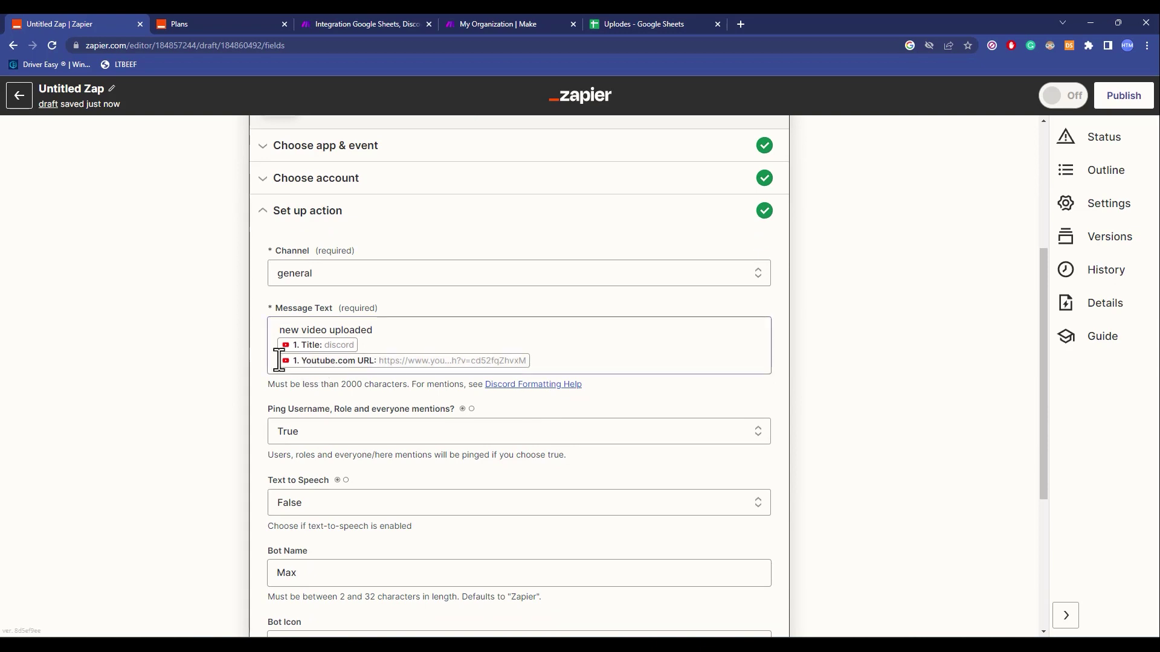
{"action": "scroll", "coordinate": [493, 361], "scroll_direction": "down", "scroll_amount": 2}
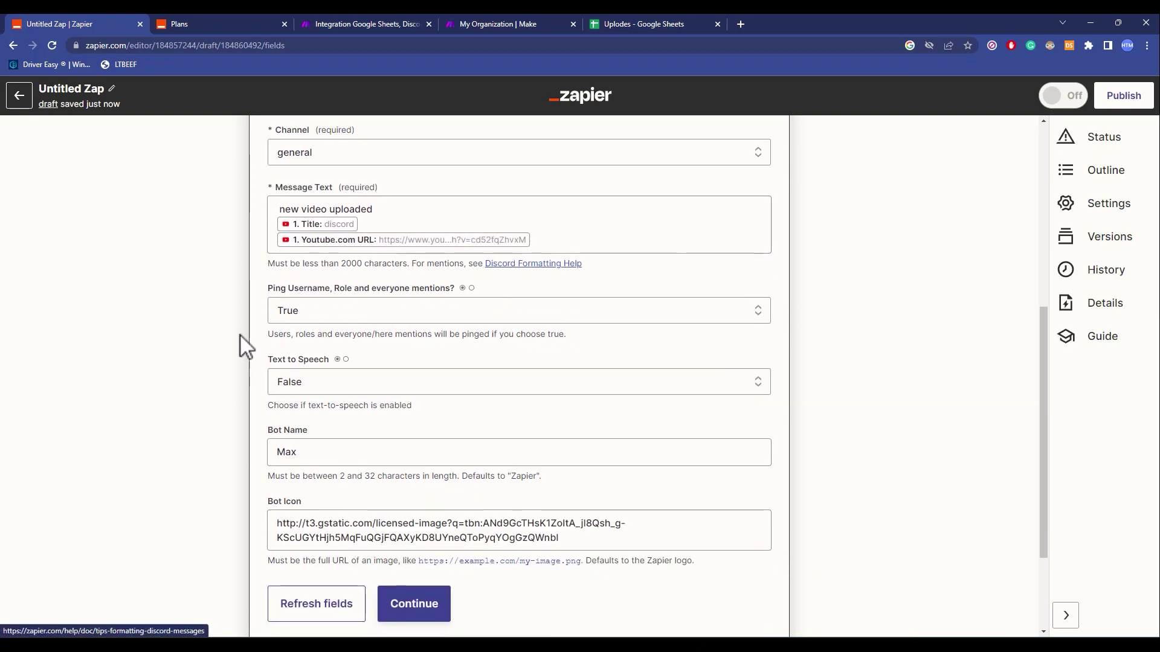
{"action": "scroll", "coordinate": [331, 331], "scroll_direction": "down", "scroll_amount": 3}
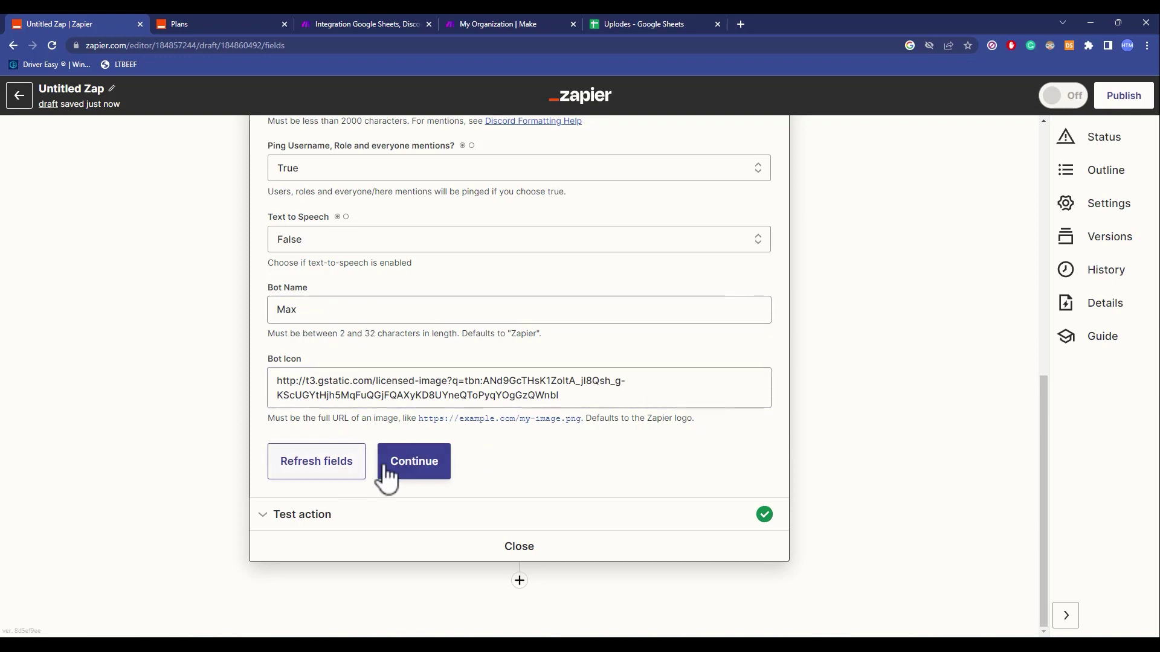
{"action": "left_click", "coordinate": [300, 521]}
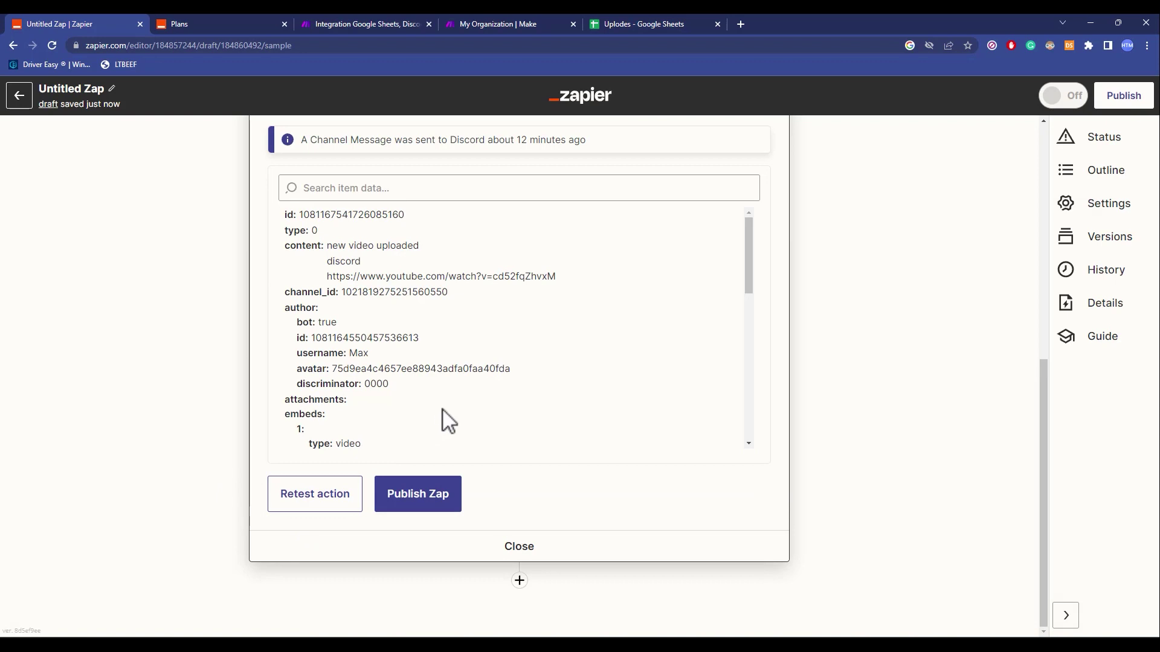
Open Discord in a new tab and view the existing 'new video uploaded' message in #general
{"action": "left_click", "coordinate": [742, 23]}
{"action": "type", "text": "d"}
{"action": "left_click", "coordinate": [183, 71]}
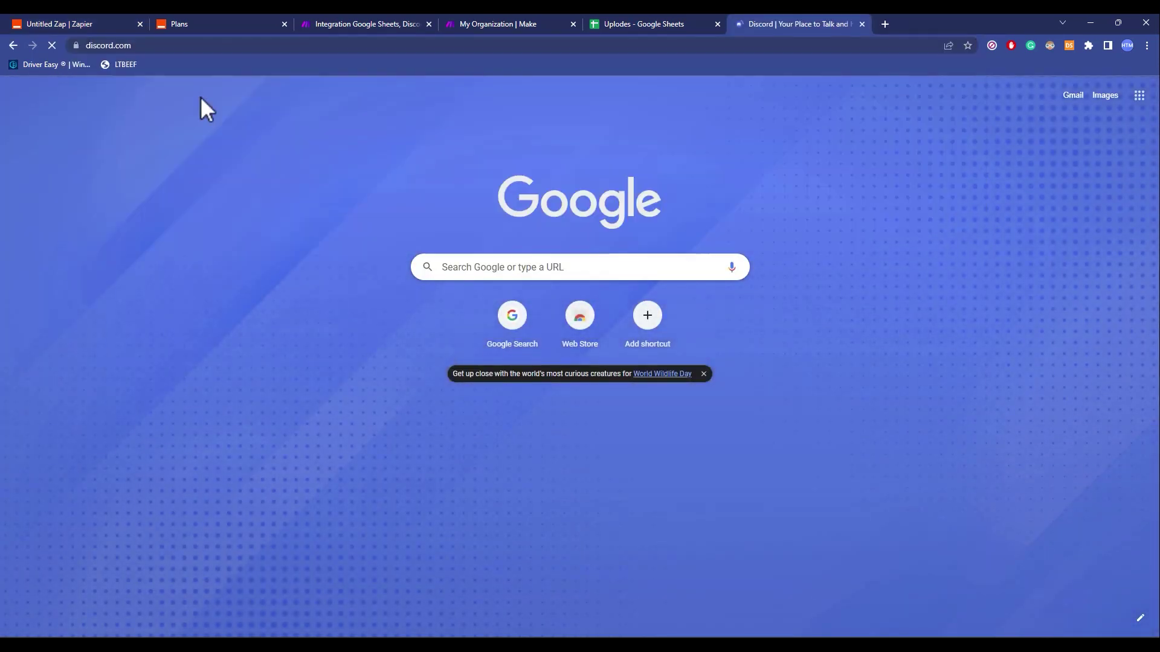
{"action": "left_click", "coordinate": [868, 101]}
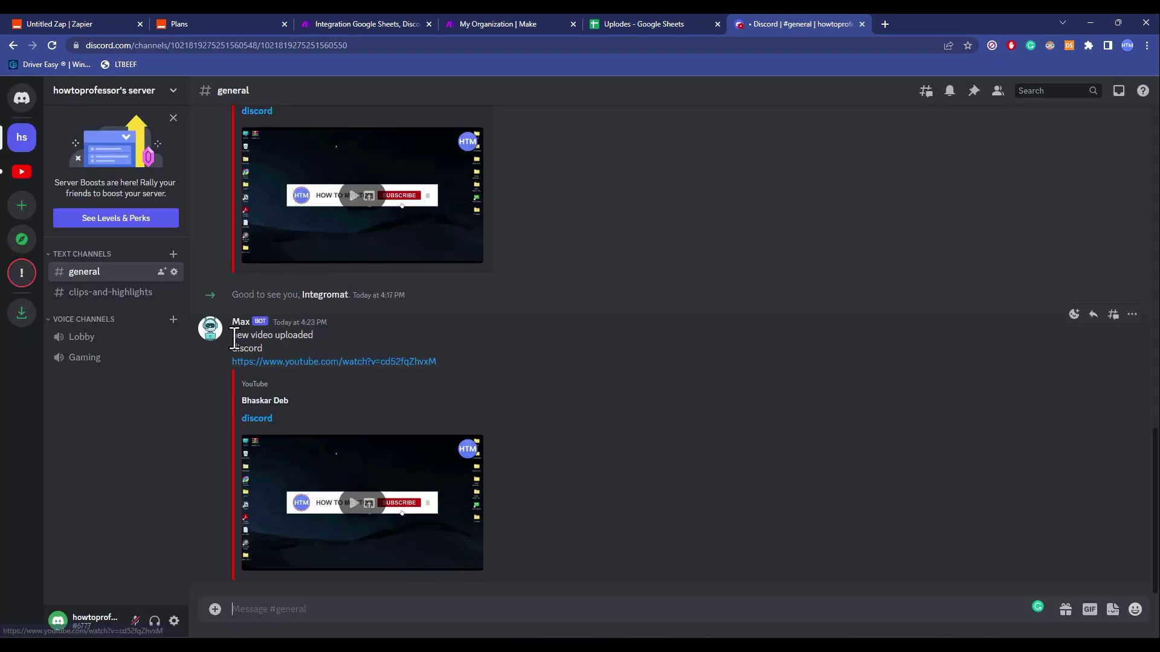
{"action": "left_click_drag", "start_coordinate": [233, 335], "coordinate": [313, 338]}
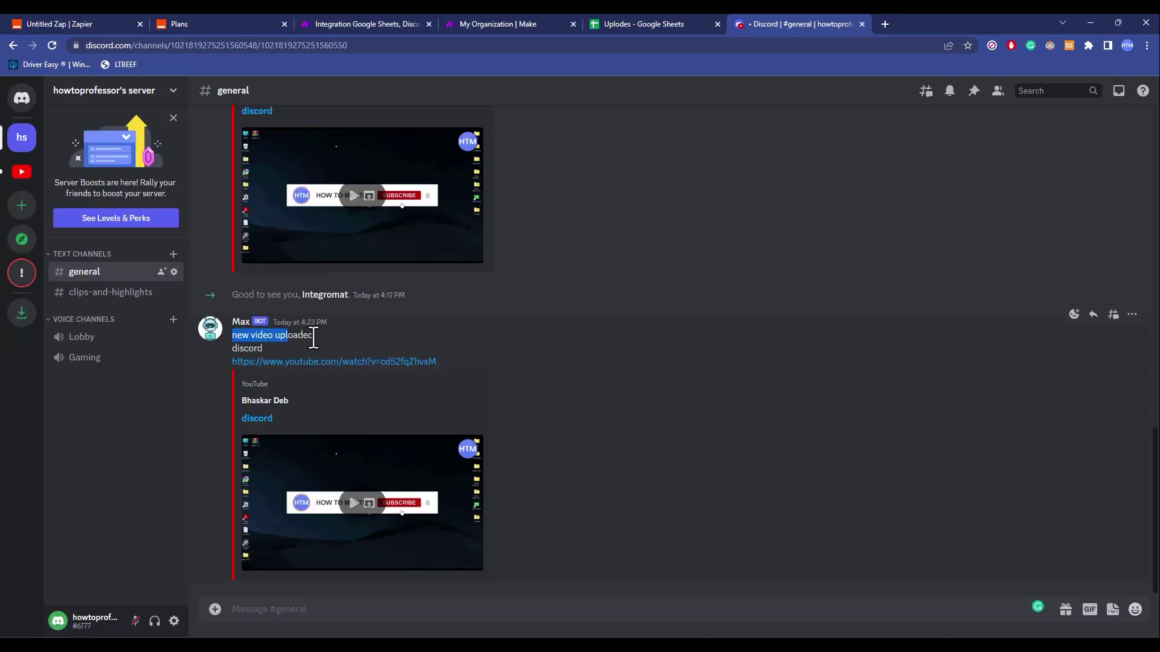
{"action": "left_click", "coordinate": [820, 393]}
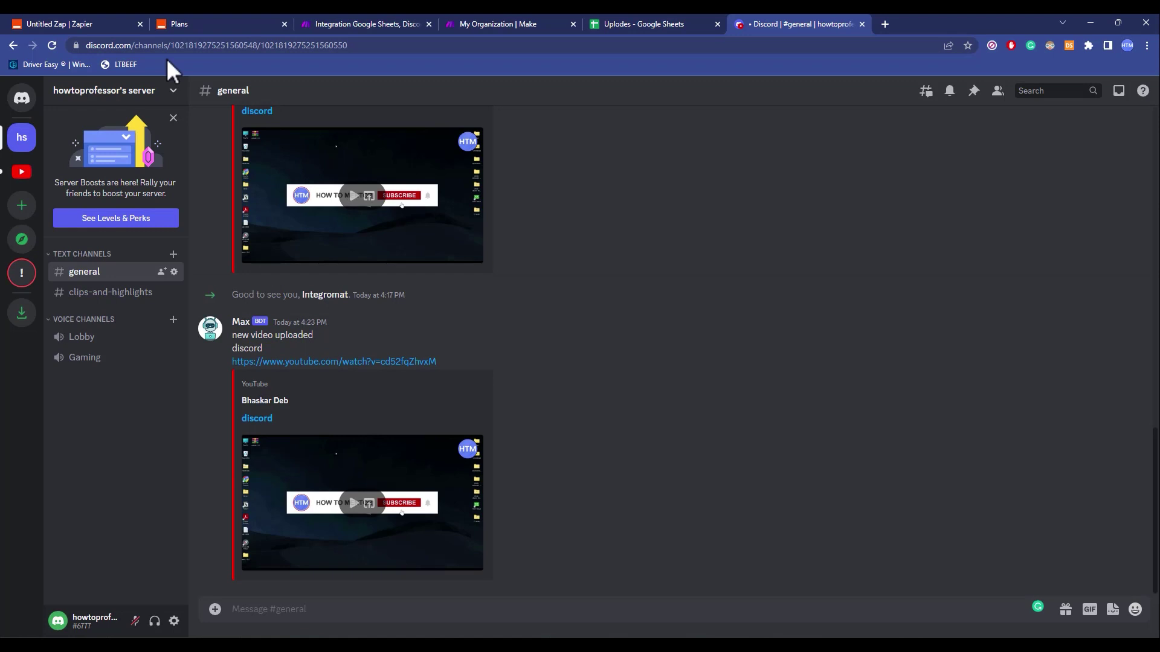
Retest the Zapier Discord step and check the new bot message with the YouTube link
{"action": "key", "text": "ctrl+1"}
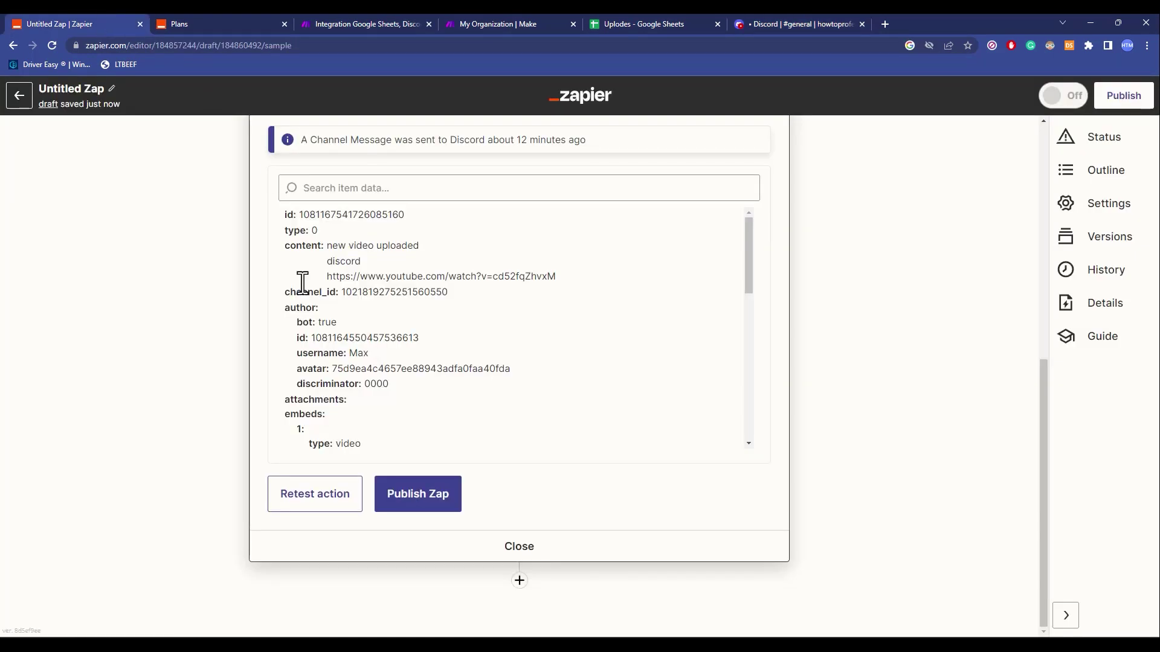
{"action": "left_click", "coordinate": [332, 514]}
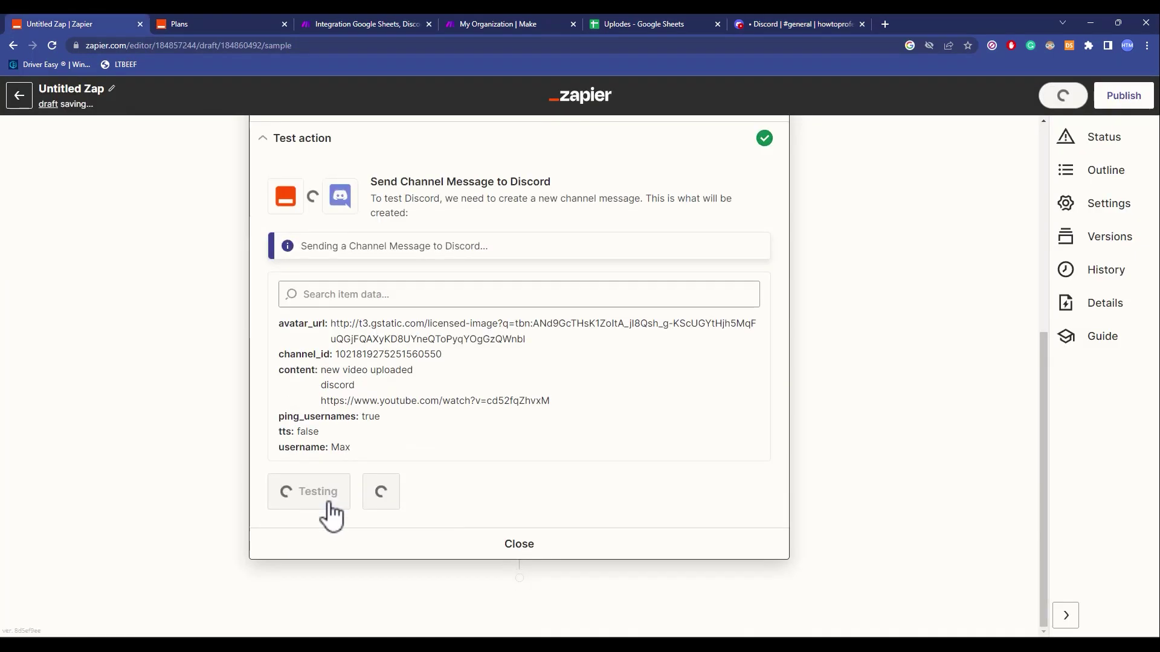
{"action": "left_click", "coordinate": [776, 24]}
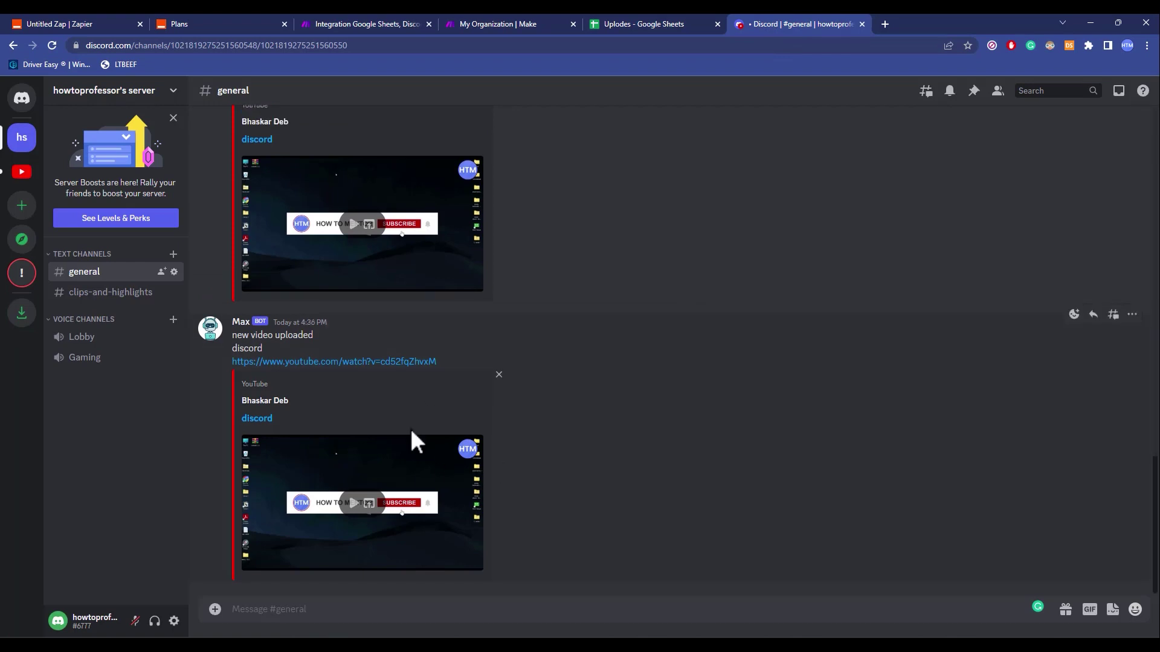
{"action": "left_click", "coordinate": [967, 443]}
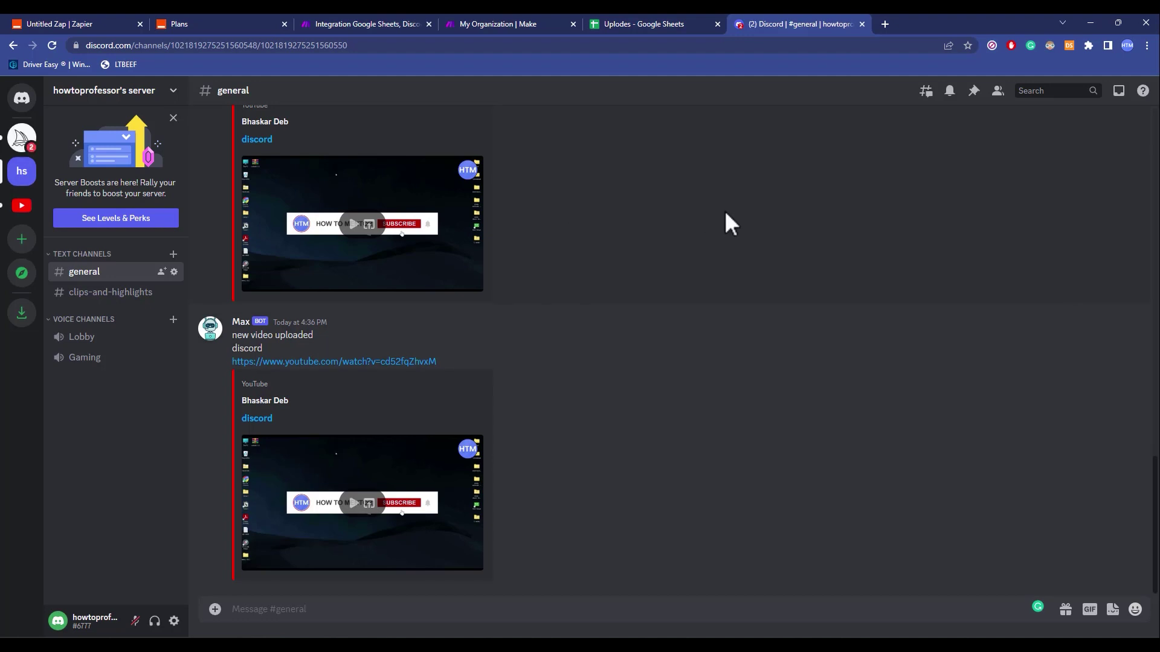
{"action": "type", "text": "e"}
{"action": "left_click", "coordinate": [338, 22]}
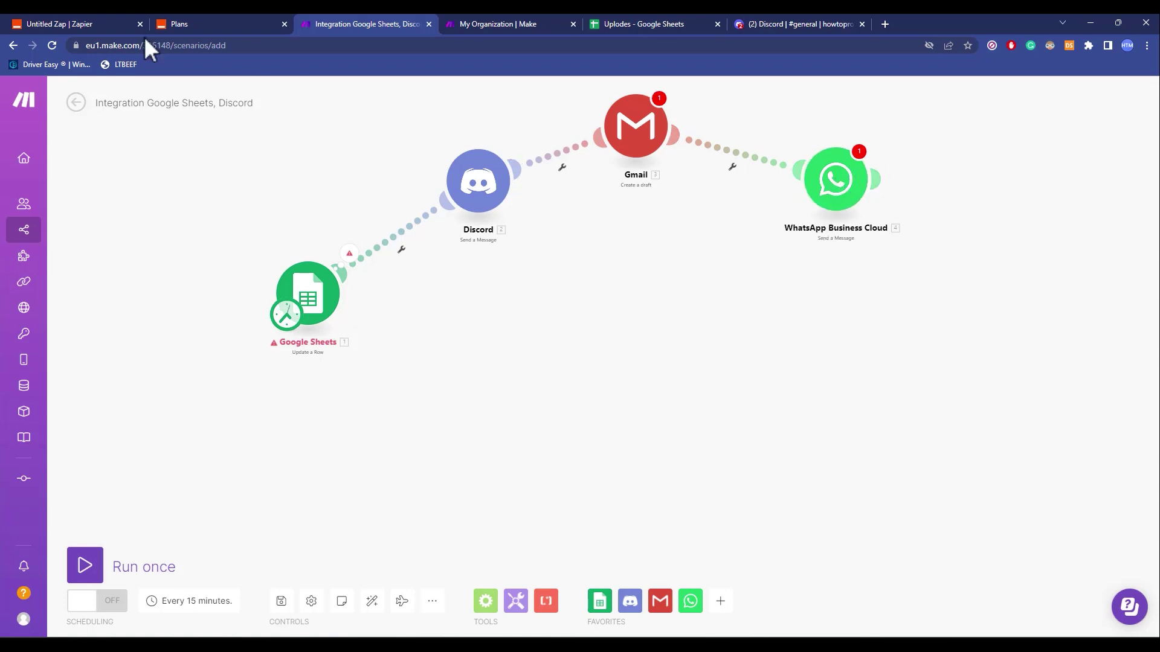
{"action": "left_click", "coordinate": [85, 22]}
{"action": "scroll", "coordinate": [740, 336], "scroll_direction": "up", "scroll_amount": 7}
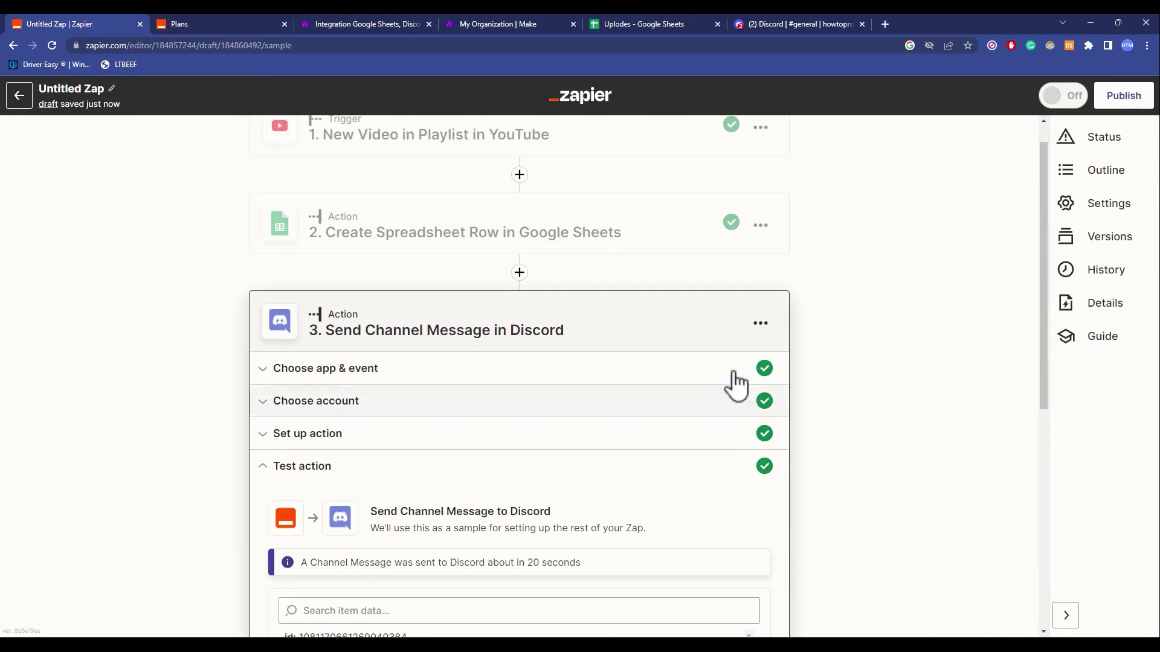
{"action": "left_click", "coordinate": [362, 24]}
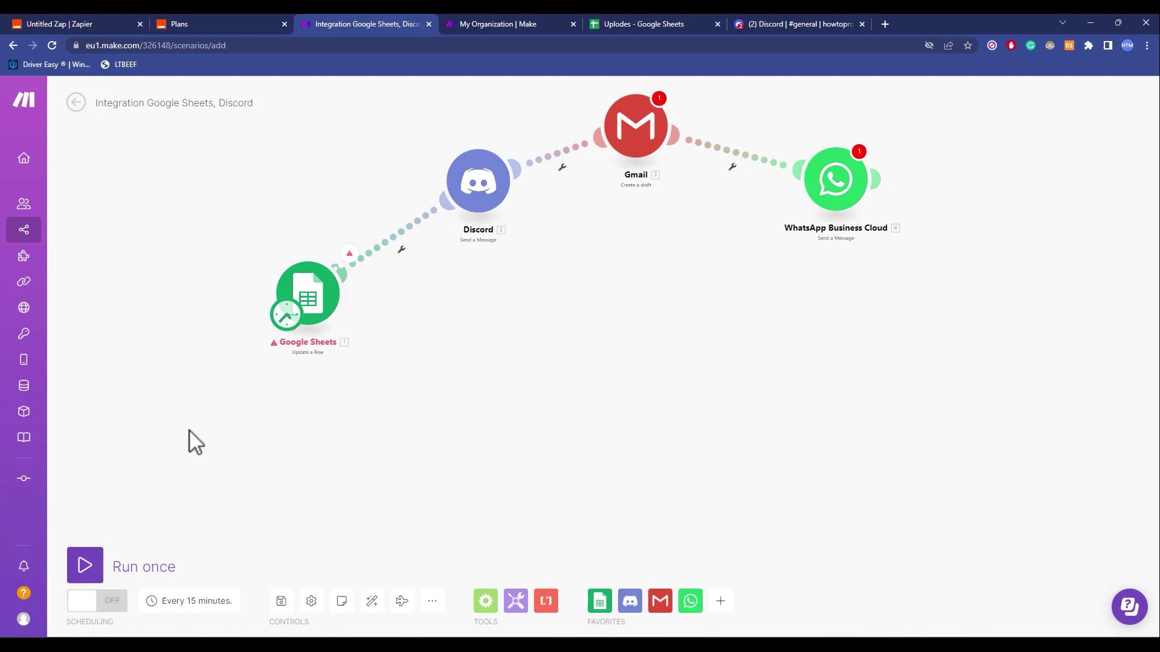
{"action": "left_click", "coordinate": [59, 18]}
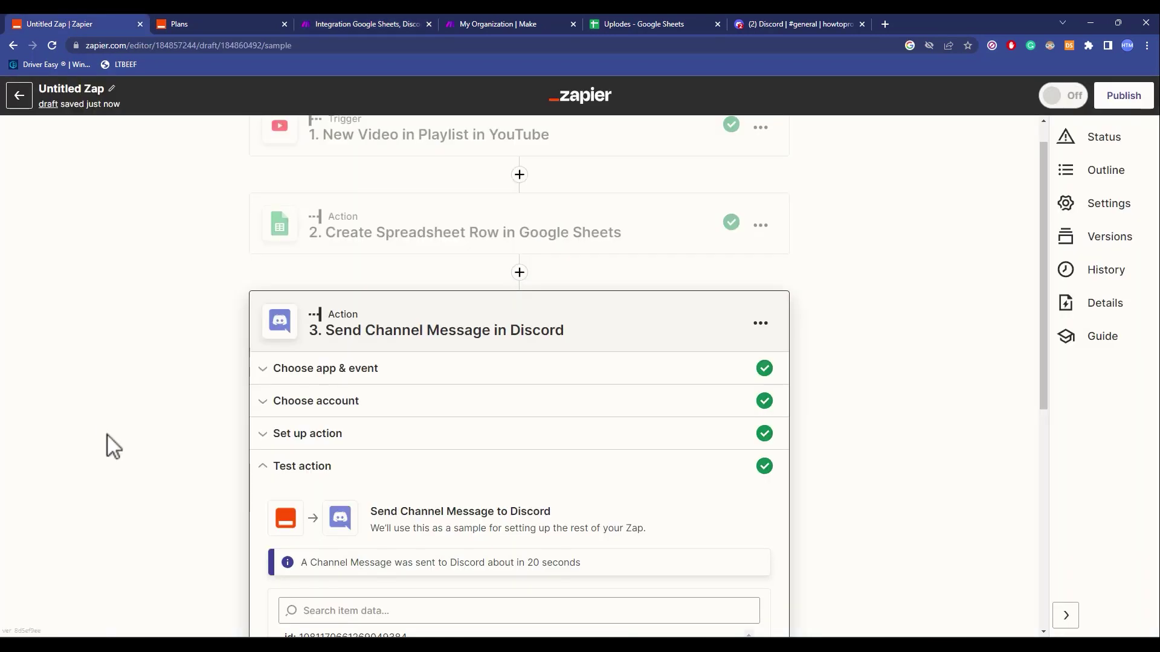
{"action": "scroll", "coordinate": [115, 459], "scroll_direction": "up", "scroll_amount": 1}
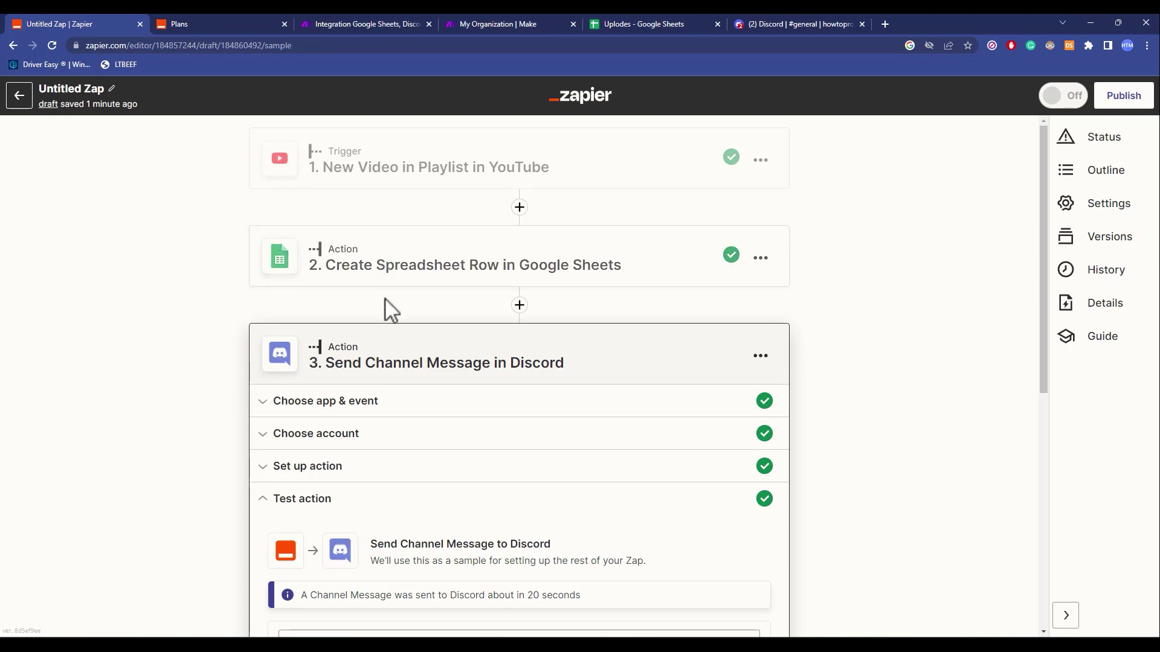
{"action": "left_click", "coordinate": [390, 26]}
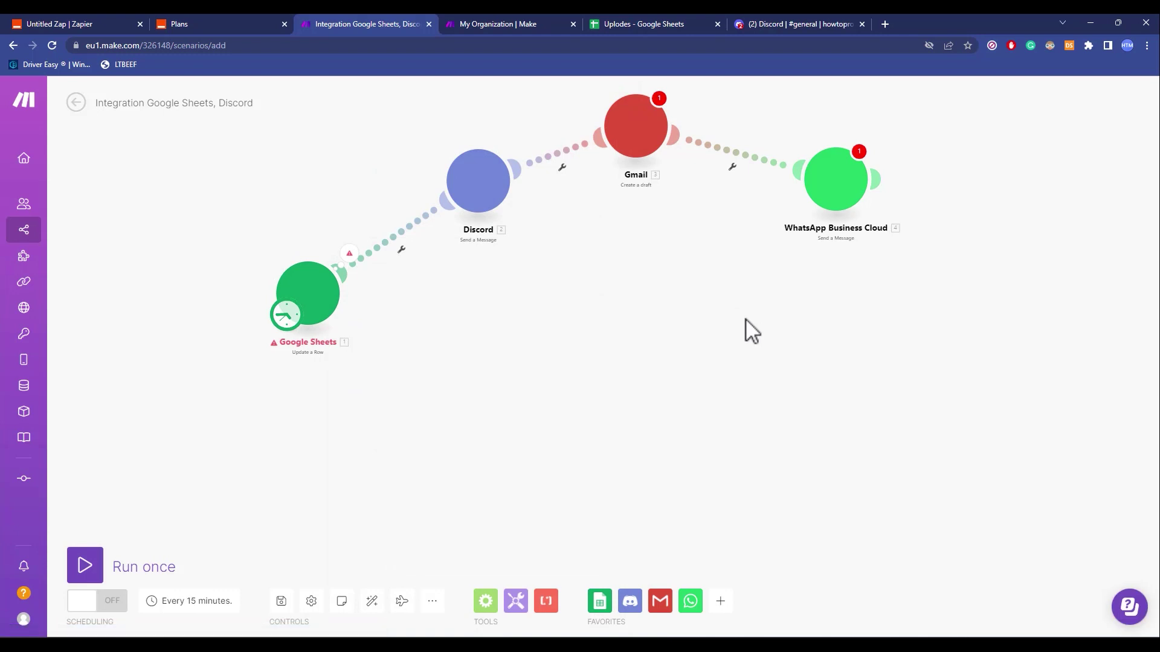
{"action": "left_click", "coordinate": [246, 18]}
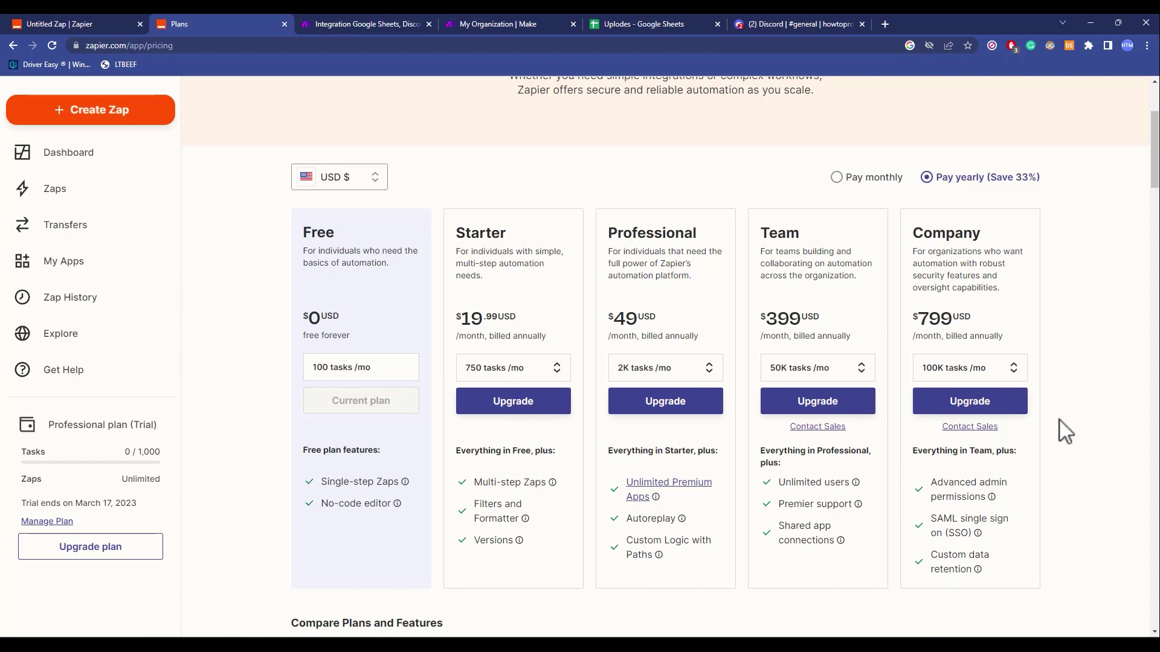
{"action": "left_click", "coordinate": [511, 18]}
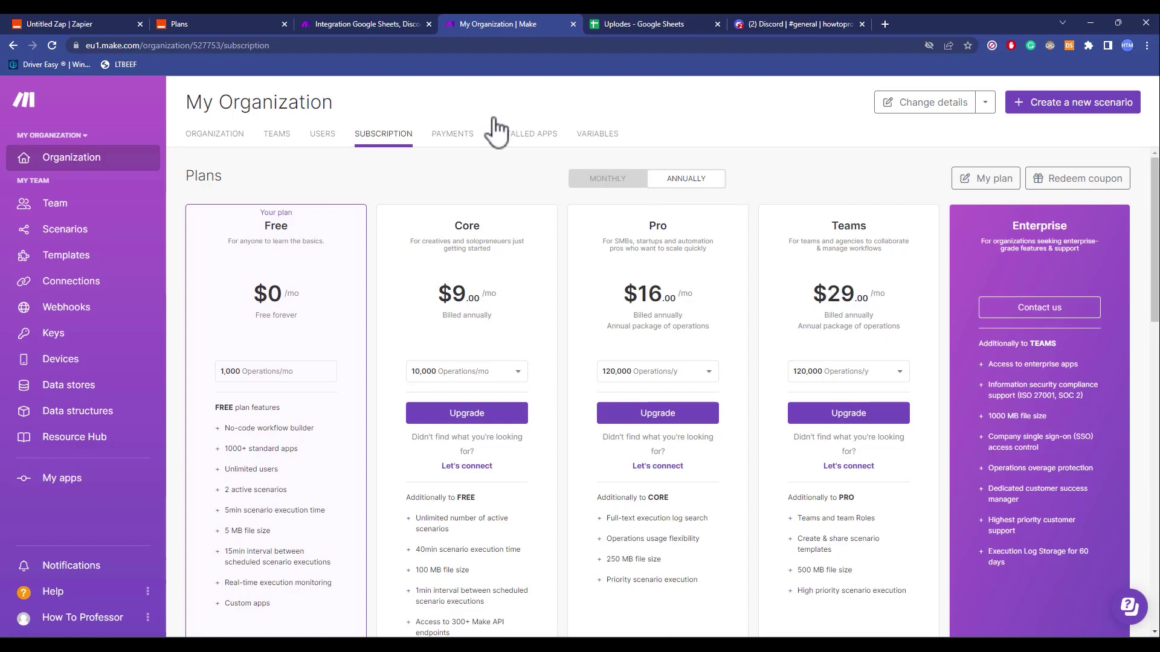
{"action": "left_click", "coordinate": [158, 24]}
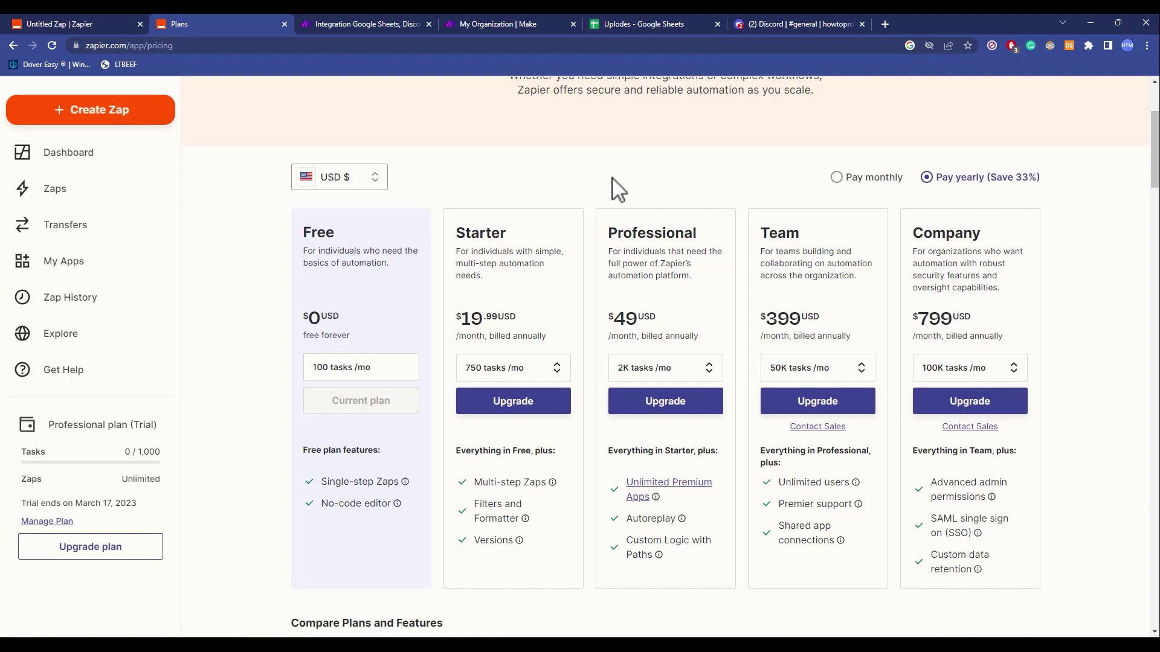
{"action": "left_click", "coordinate": [519, 25]}
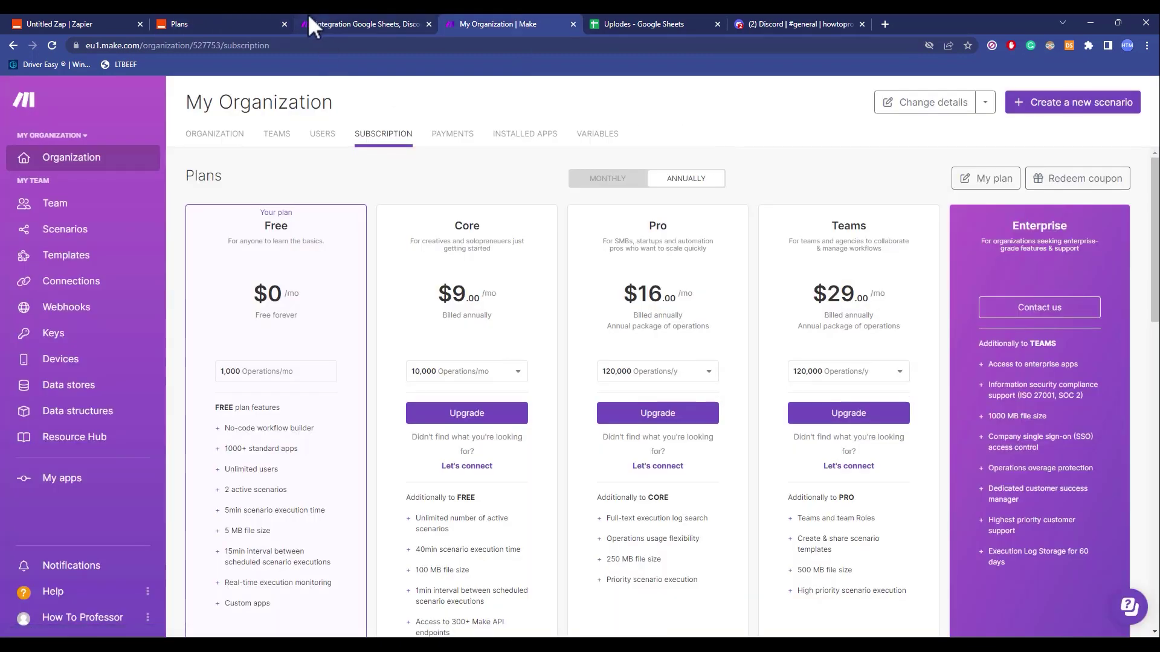
{"action": "left_click", "coordinate": [353, 26]}
{"action": "right_click", "coordinate": [794, 320]}
{"action": "left_click", "coordinate": [675, 344]}
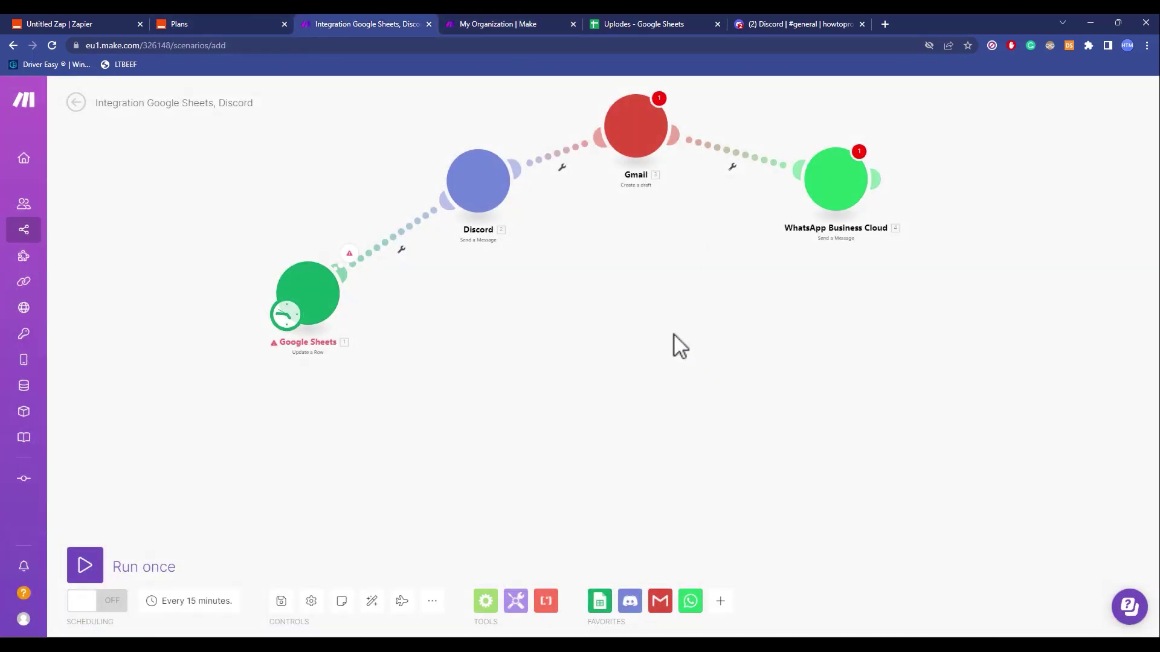
{"action": "left_click", "coordinate": [106, 23]}
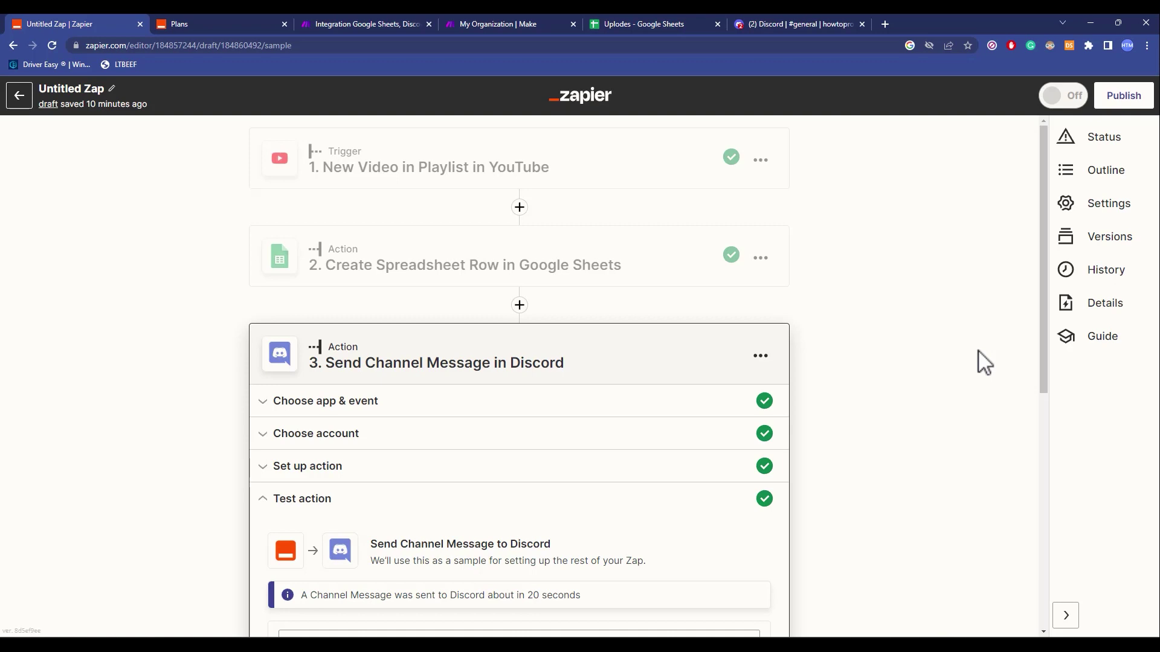
{"action": "left_click", "coordinate": [555, 19]}
{"action": "left_click", "coordinate": [348, 20]}
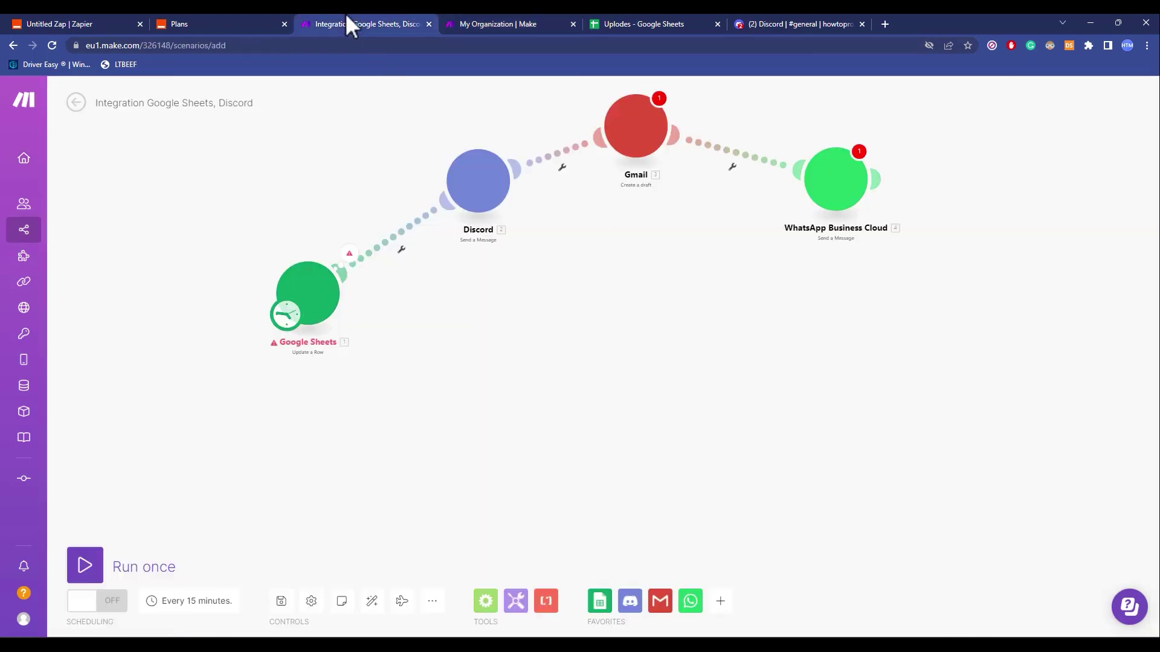
Add an empty Make module and search apps for 'yout', finding only YouTestMe, Shopify and Stripe
{"action": "right_click", "coordinate": [765, 342]}
{"action": "left_click", "coordinate": [799, 361]}
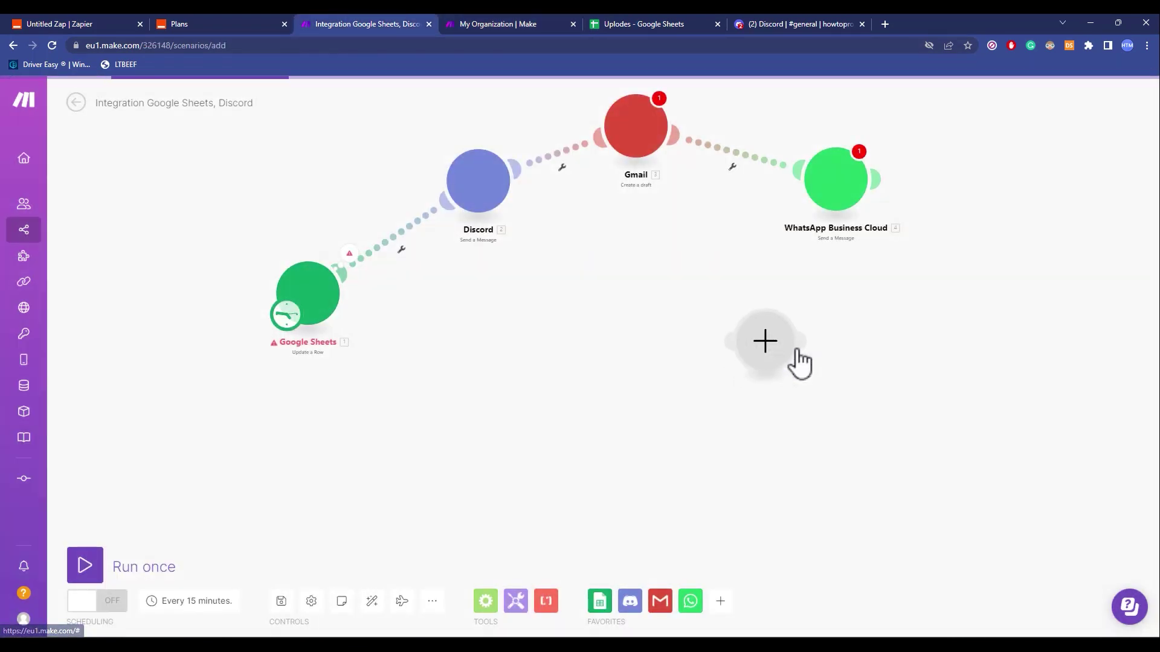
{"action": "left_click", "coordinate": [766, 338]}
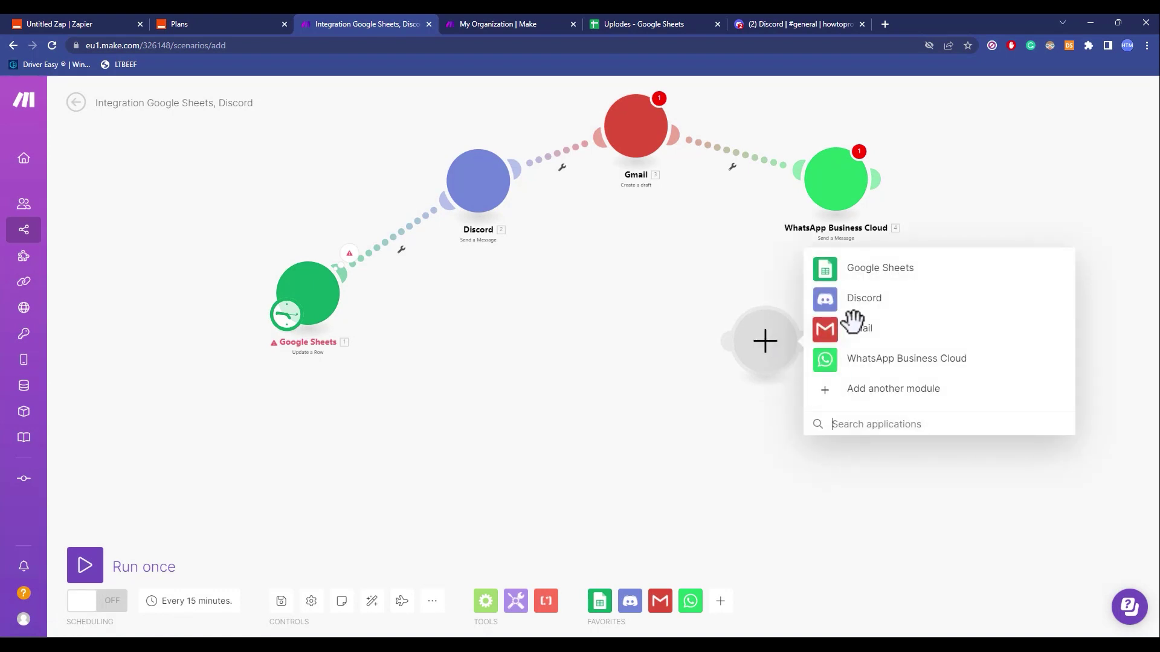
{"action": "type", "text": "yout"}
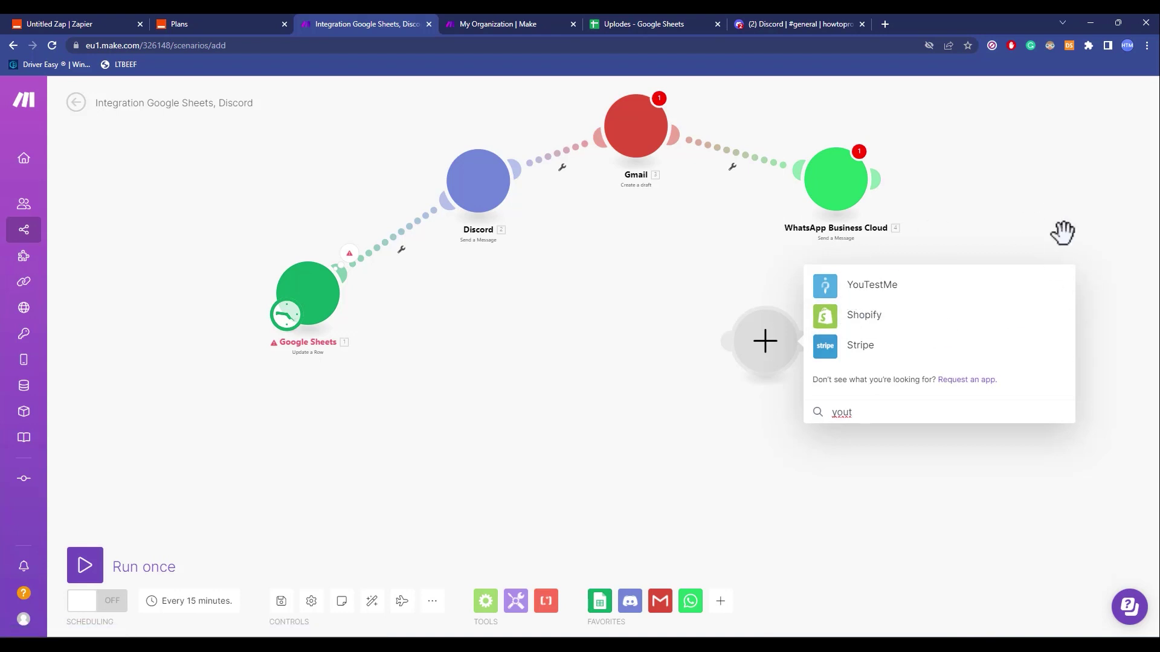
{"action": "left_click", "coordinate": [1017, 564]}
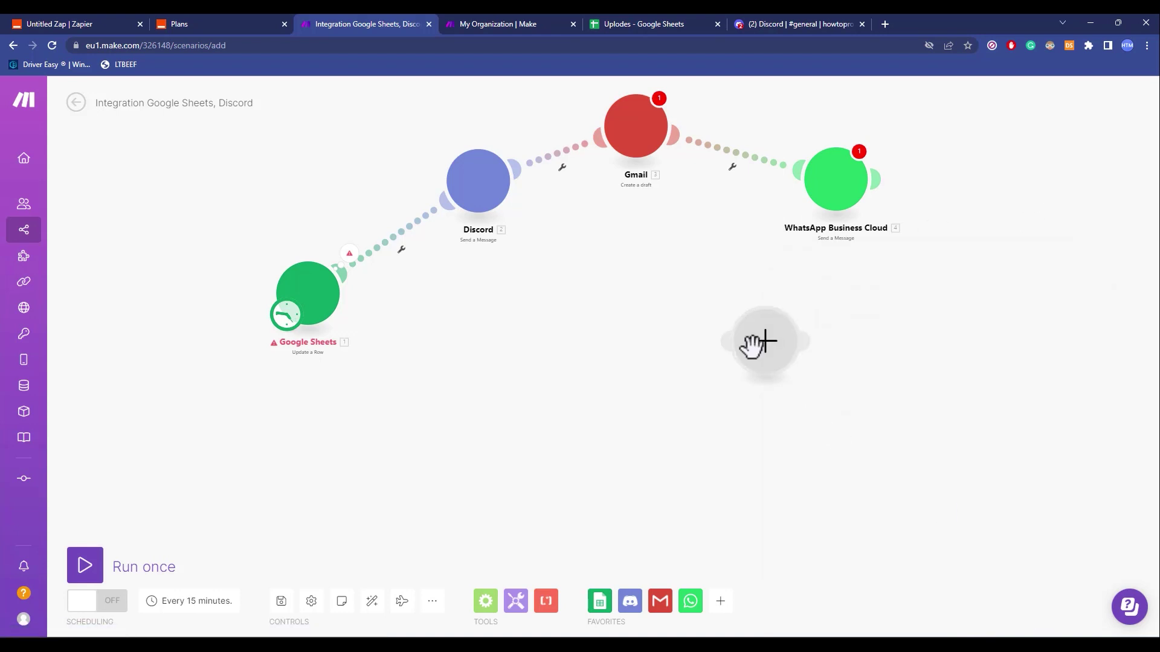